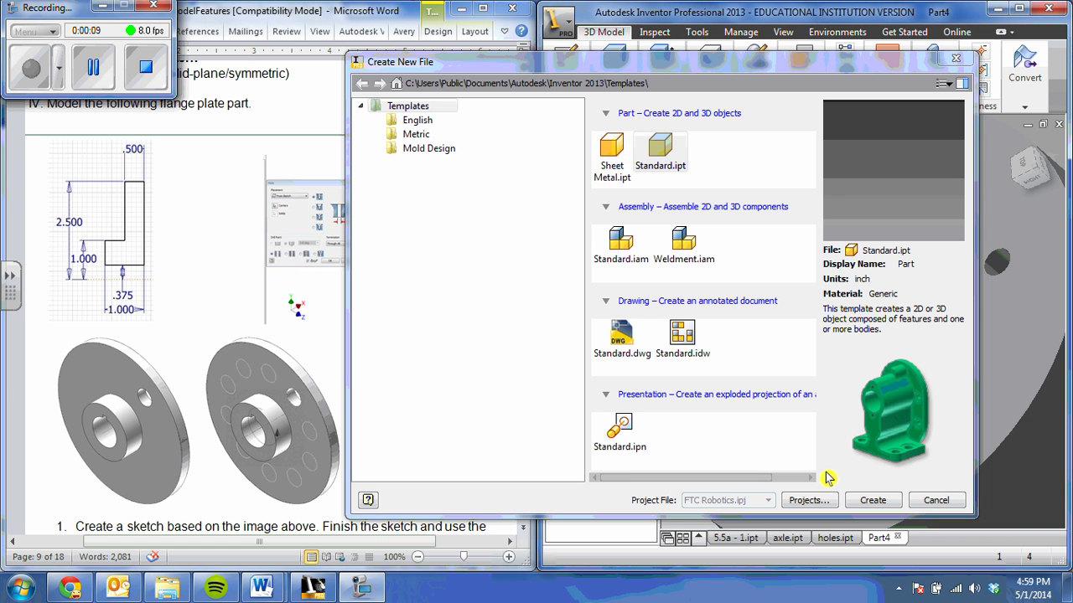
Step: Create a new part from Standard.ipt and start a 2D sketch on the front origin plane
click(871, 501)
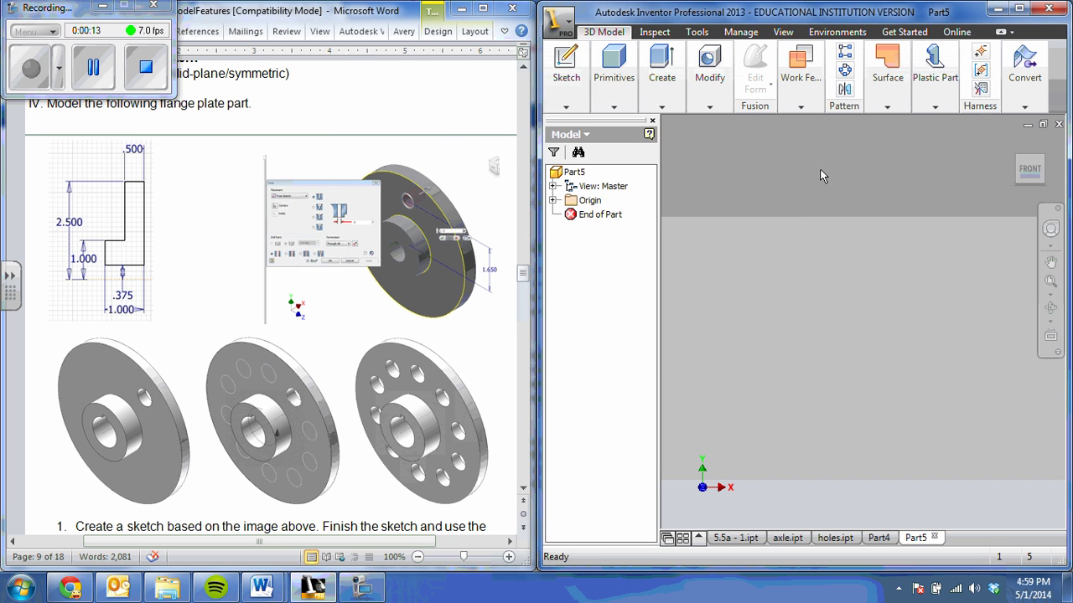
click(709, 77)
click(566, 77)
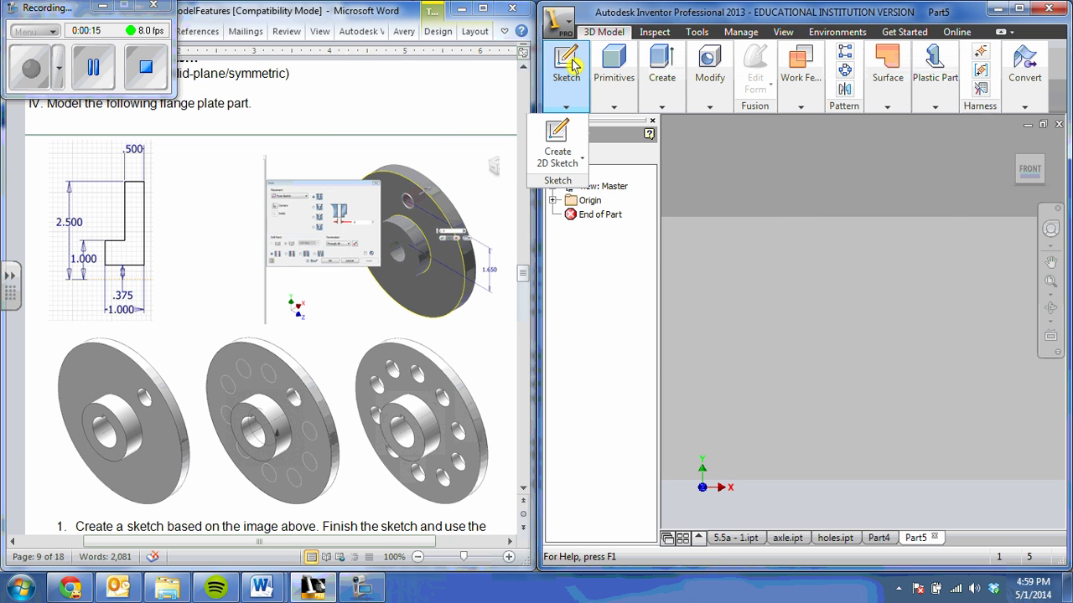
click(557, 142)
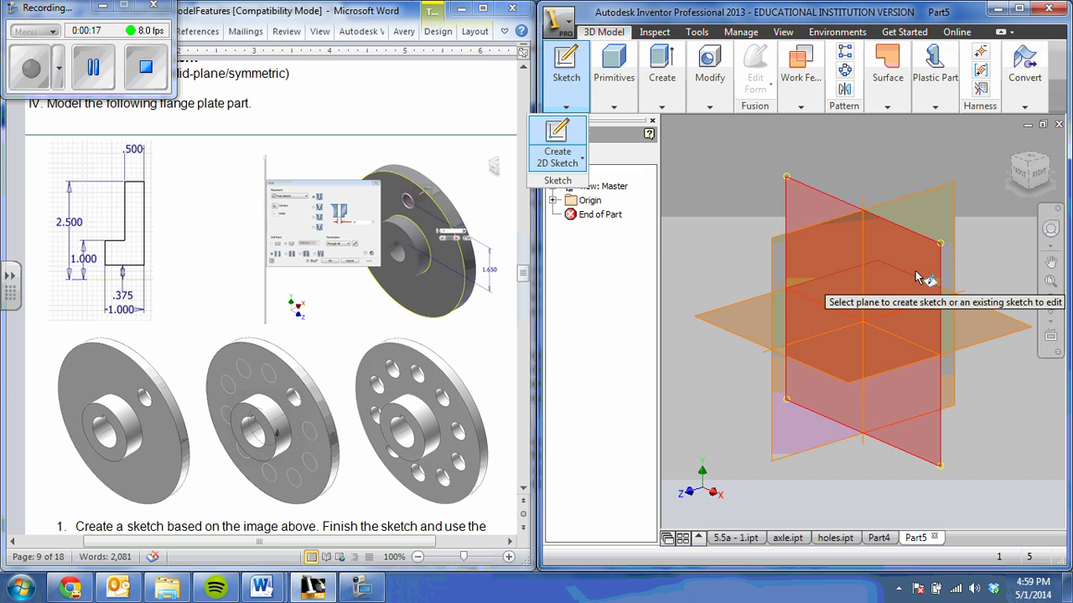
click(919, 272)
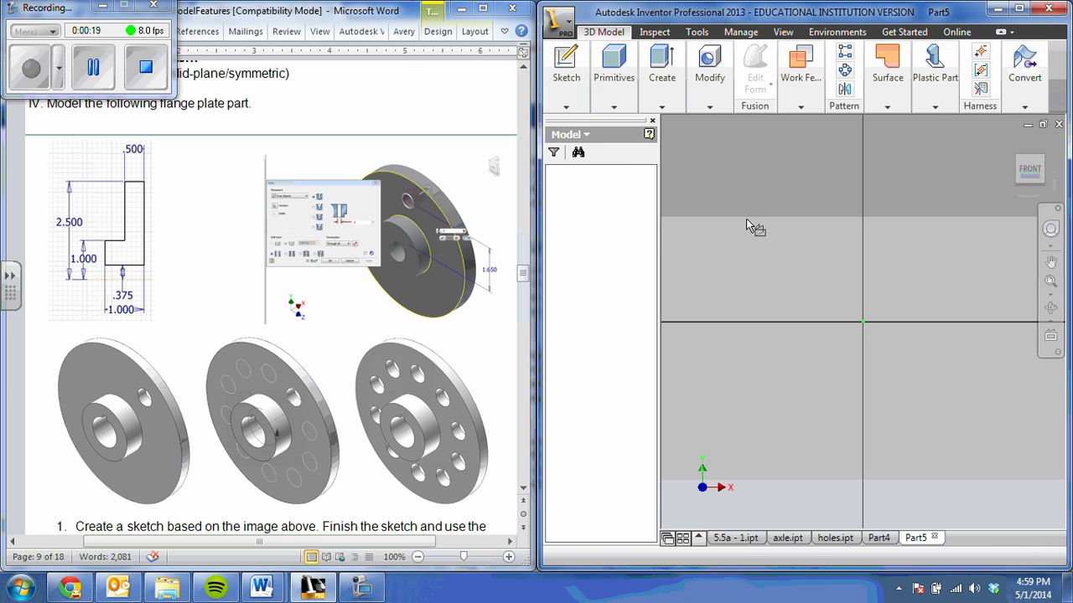
Step: Draw a construction line along the horizontal X axis
click(989, 83)
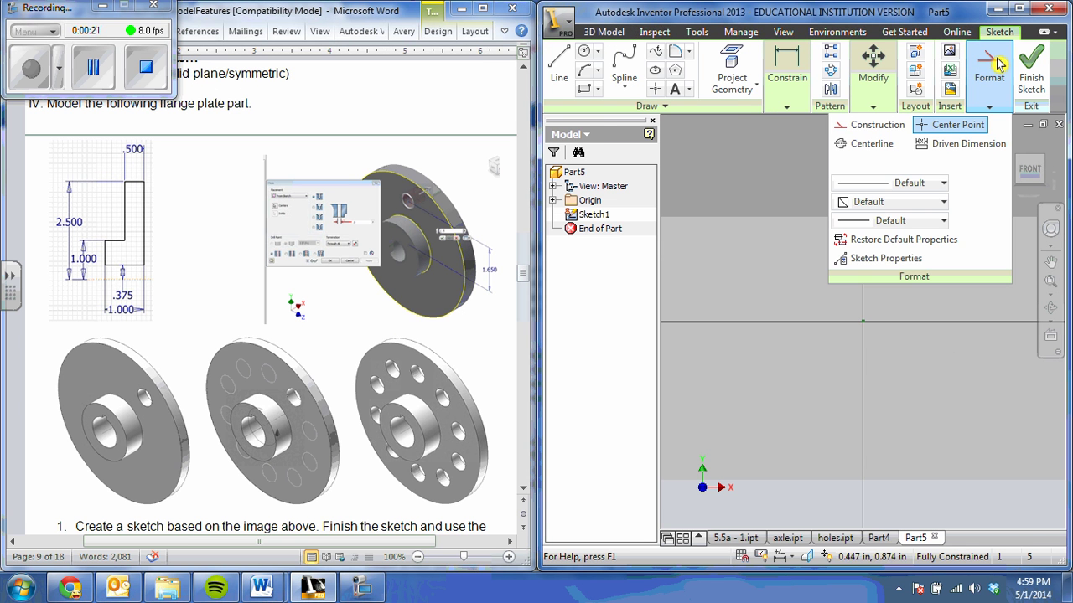
click(559, 68)
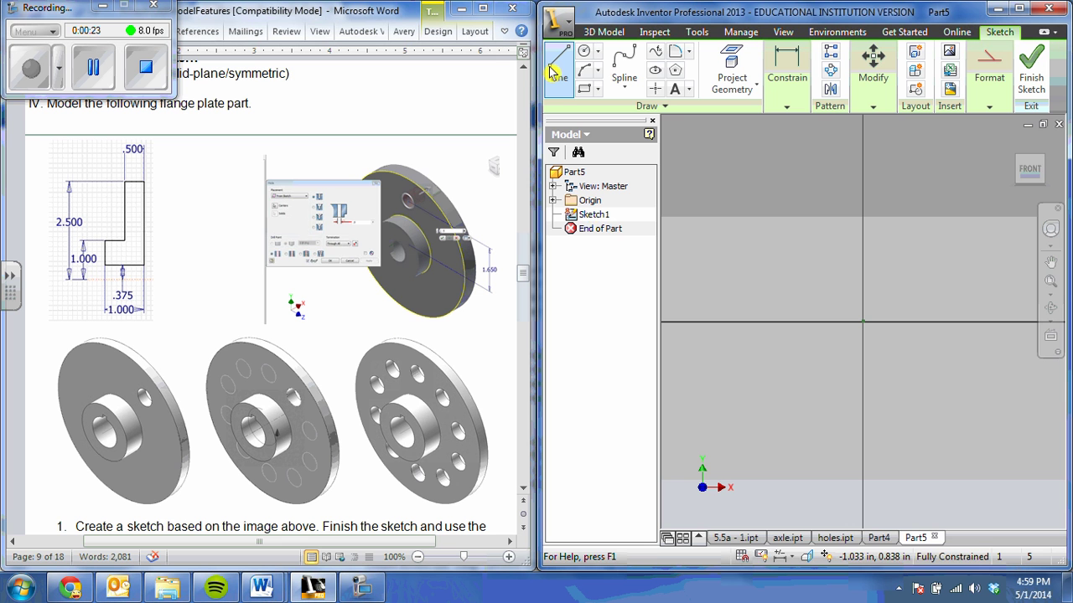
click(813, 321)
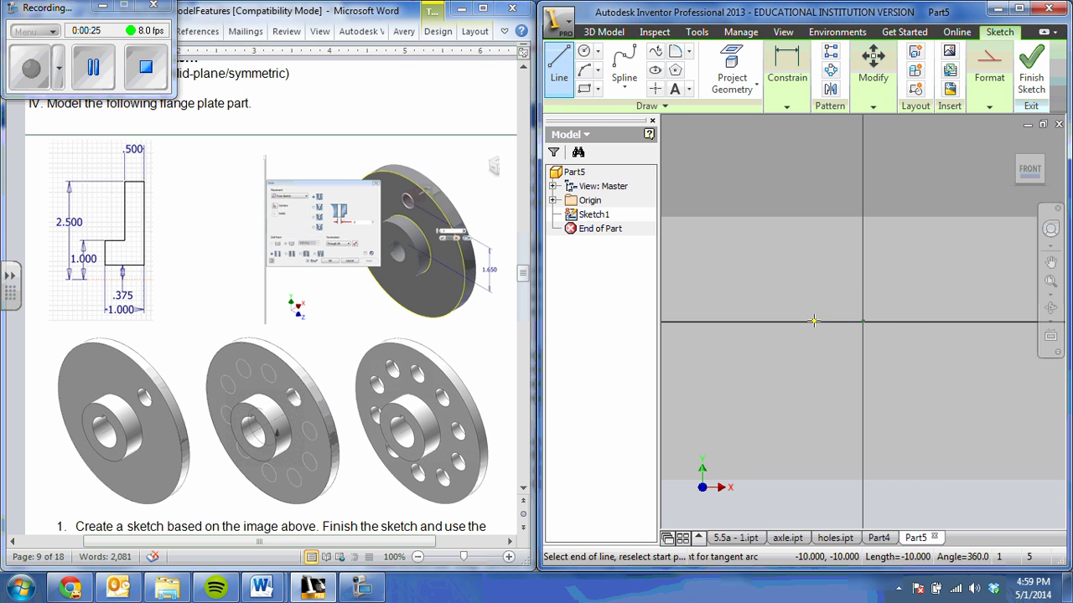
click(910, 321)
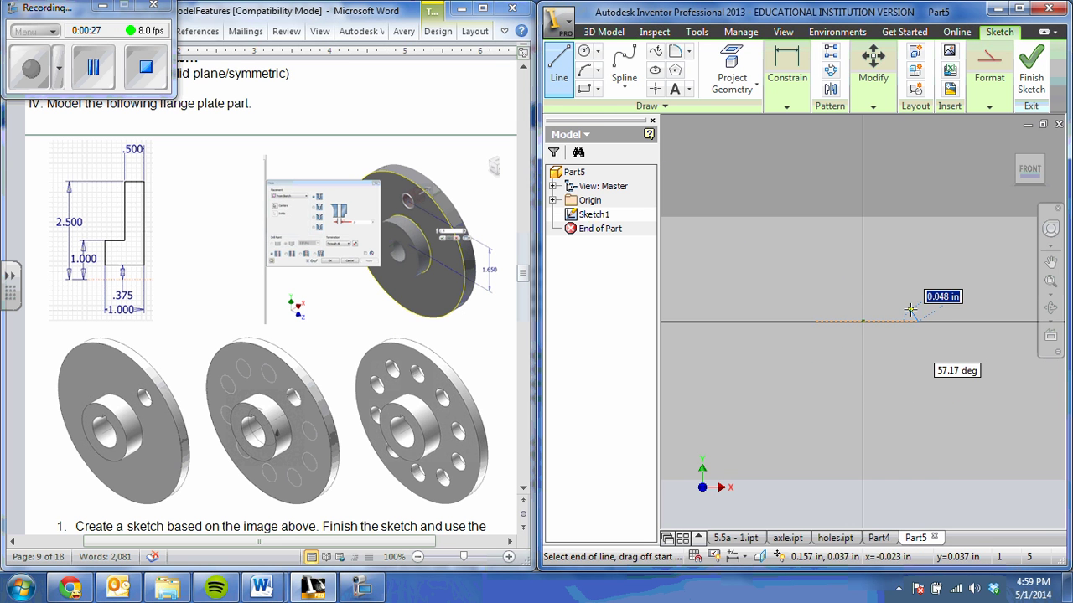
key(Escape)
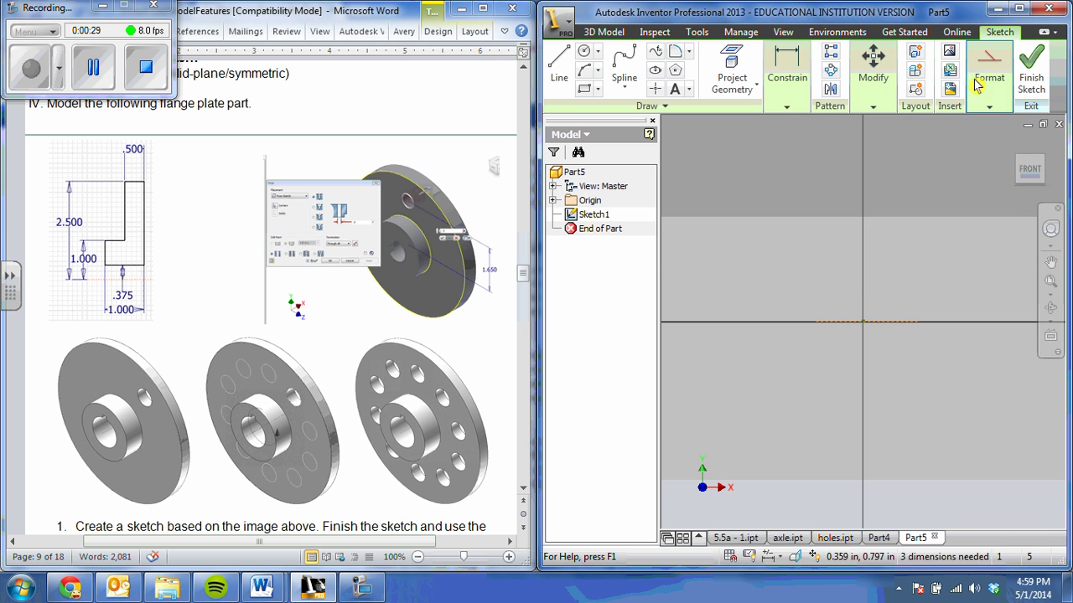
Step: Switch back to normal lines and draw the closed stepped L-shaped profile above the axis
click(985, 79)
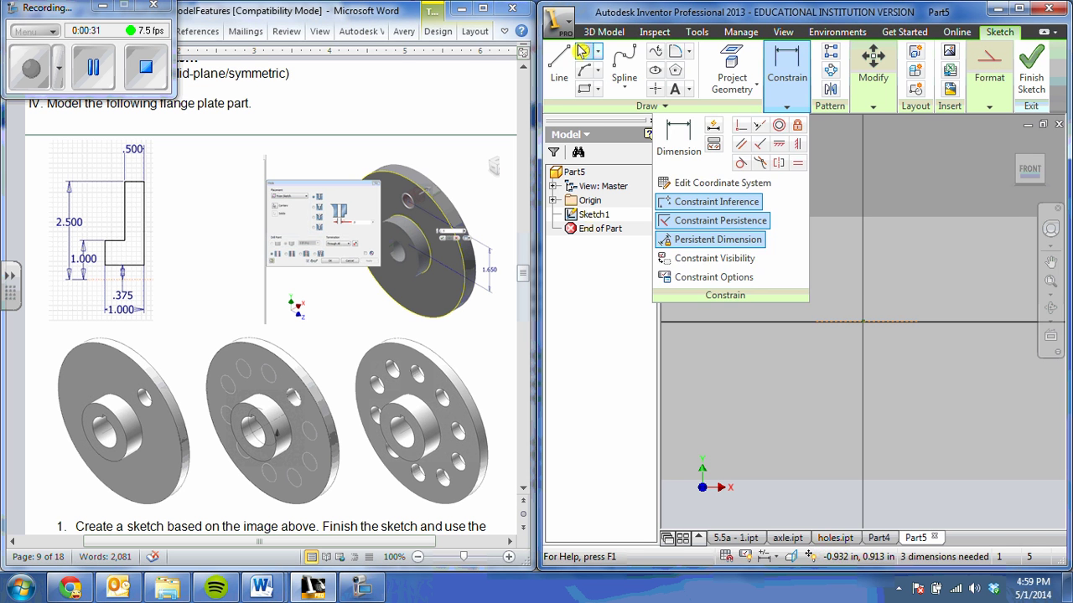
click(559, 66)
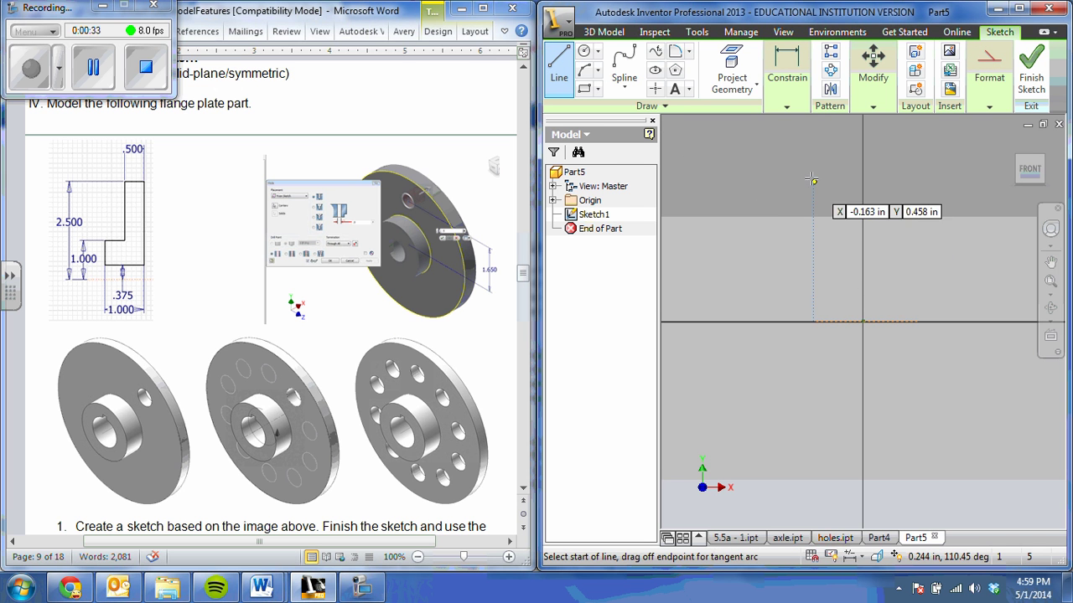
click(813, 265)
click(813, 203)
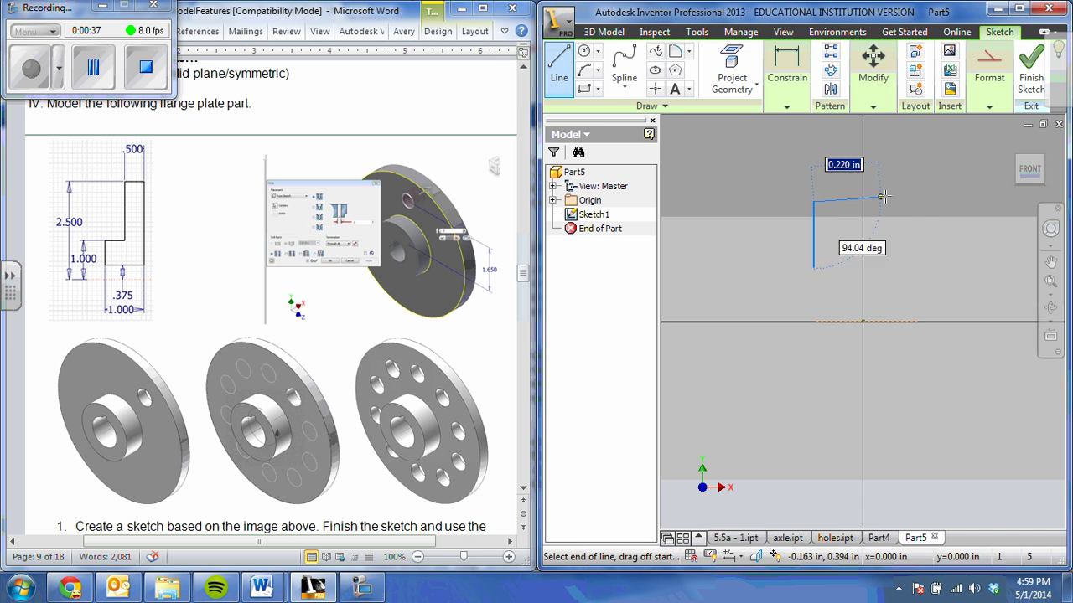
click(885, 201)
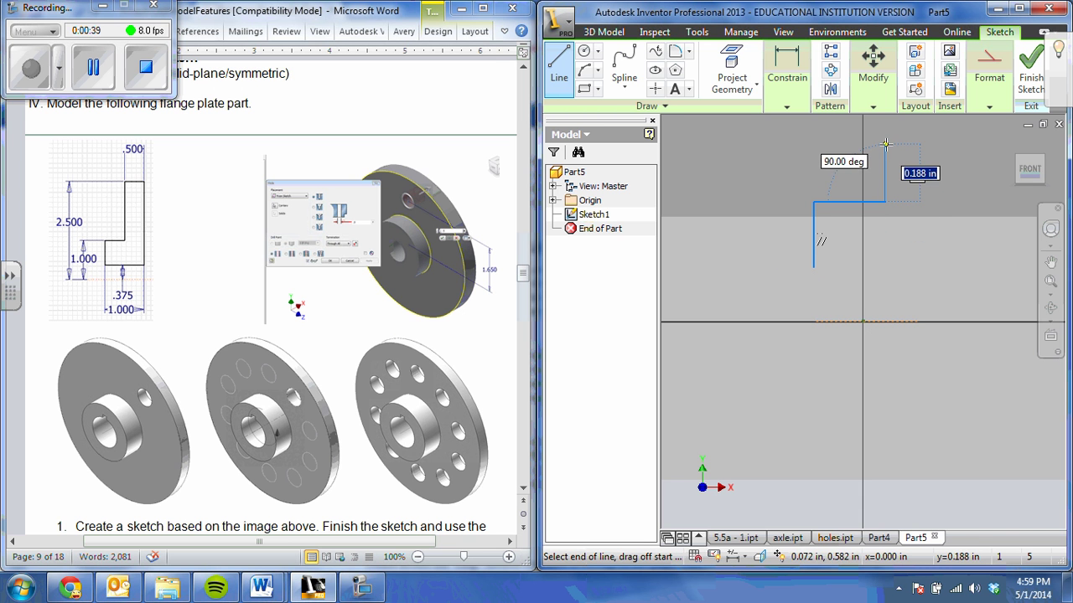
middle_drag(885, 155, 878, 237)
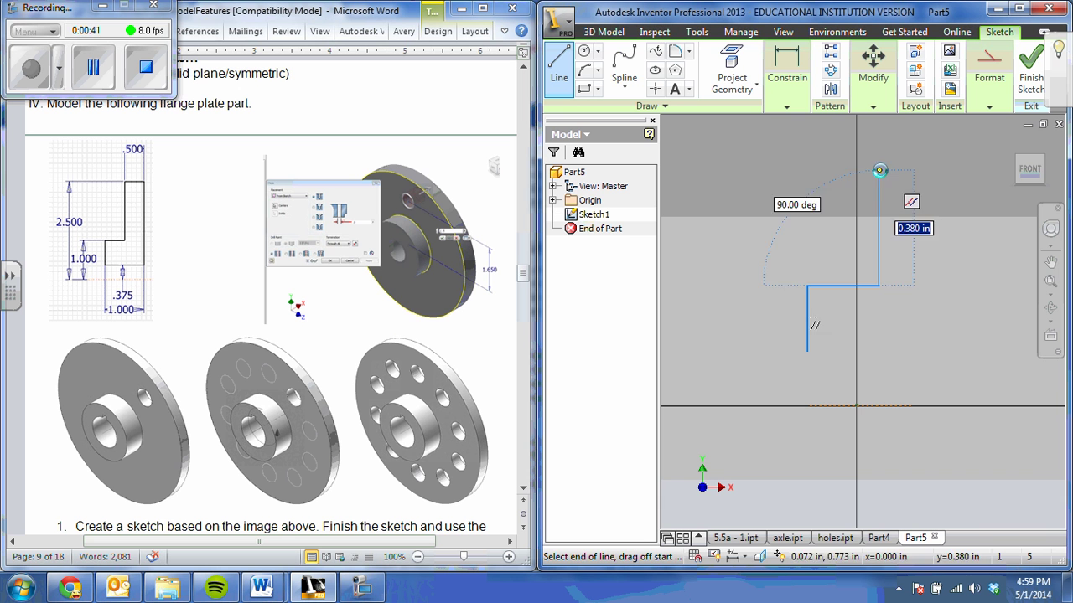
click(878, 170)
click(930, 171)
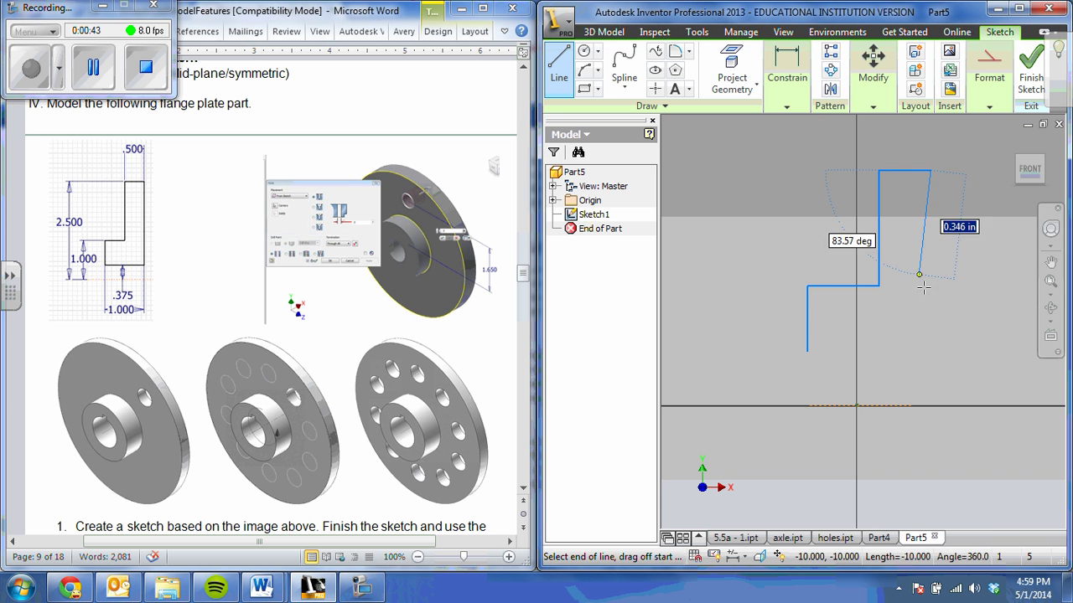
click(930, 351)
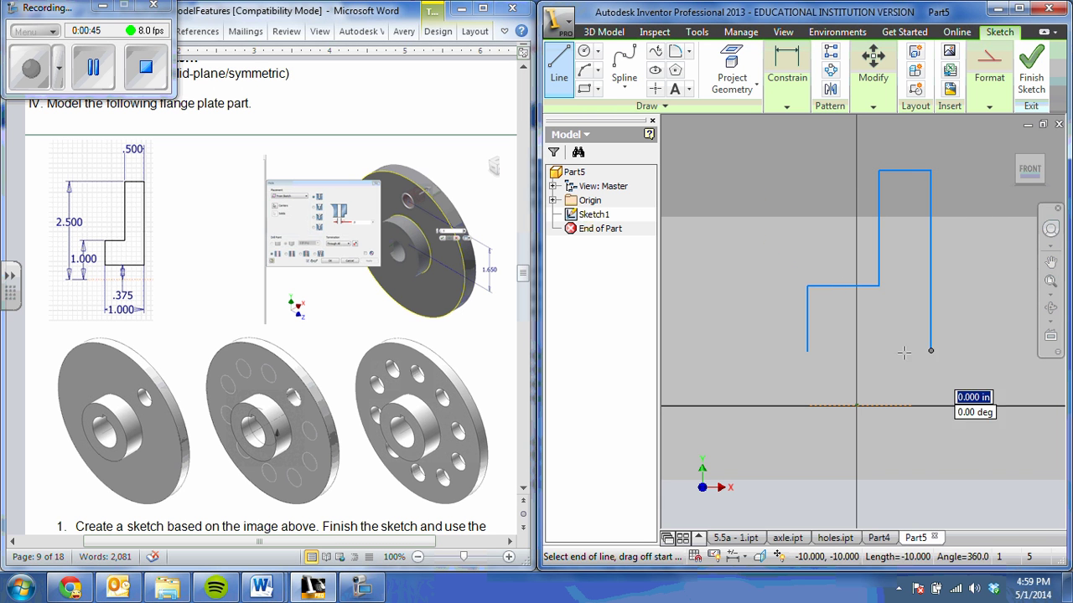
click(807, 350)
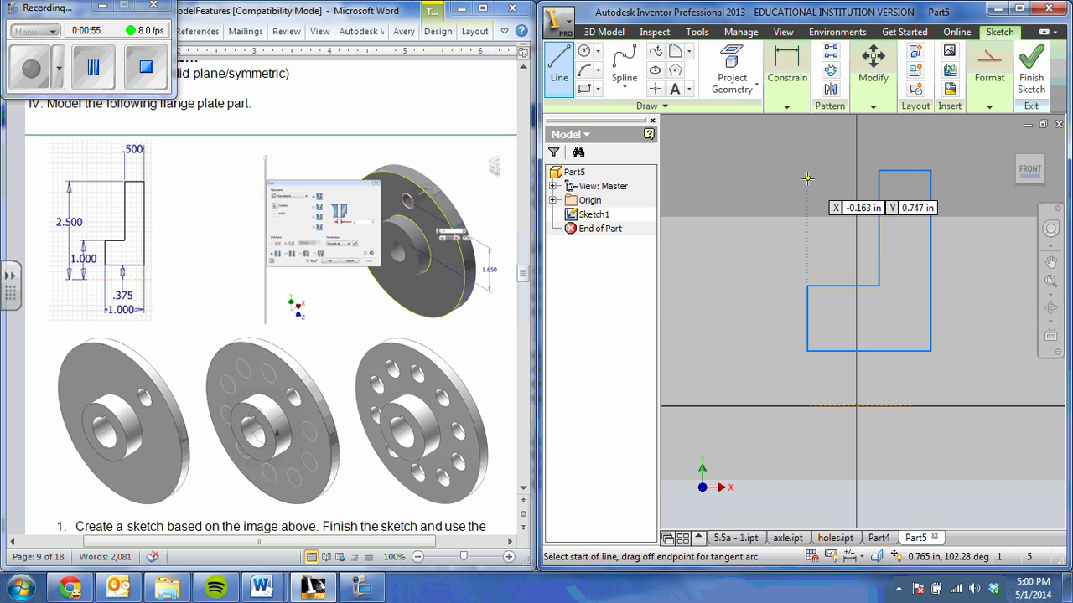
Step: Dimension the profile's heights from the axis line: 1.000 to the step and 2.500 overall
key(d)
click(842, 286)
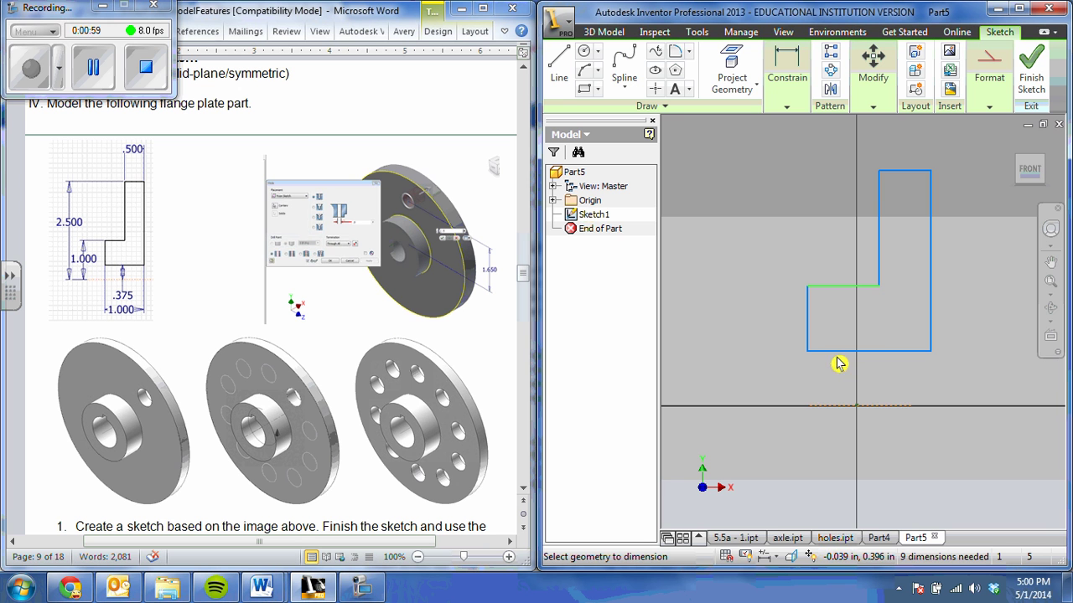
click(836, 407)
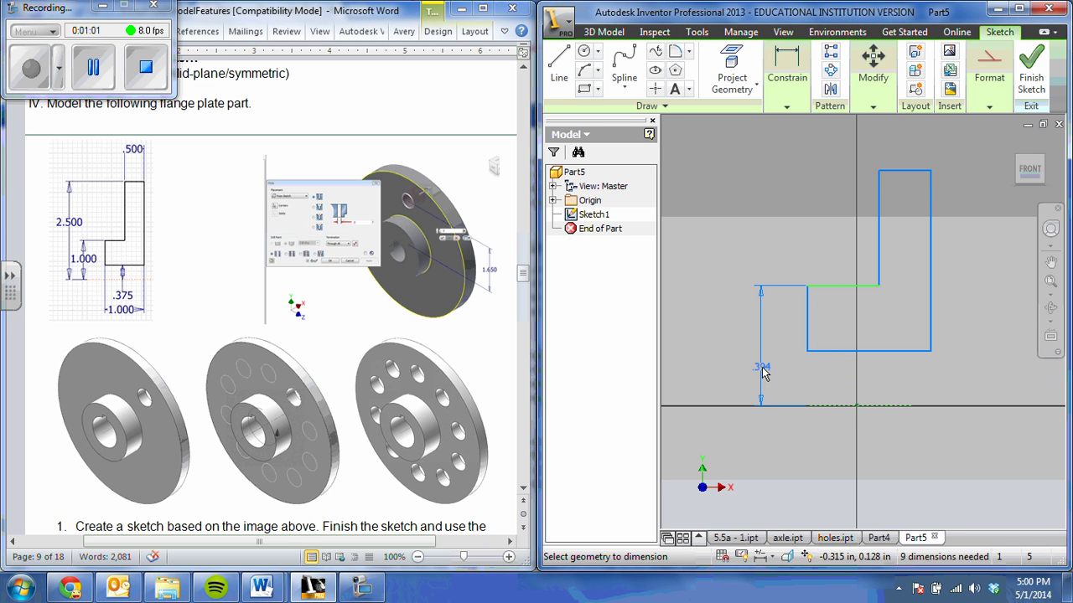
click(761, 374)
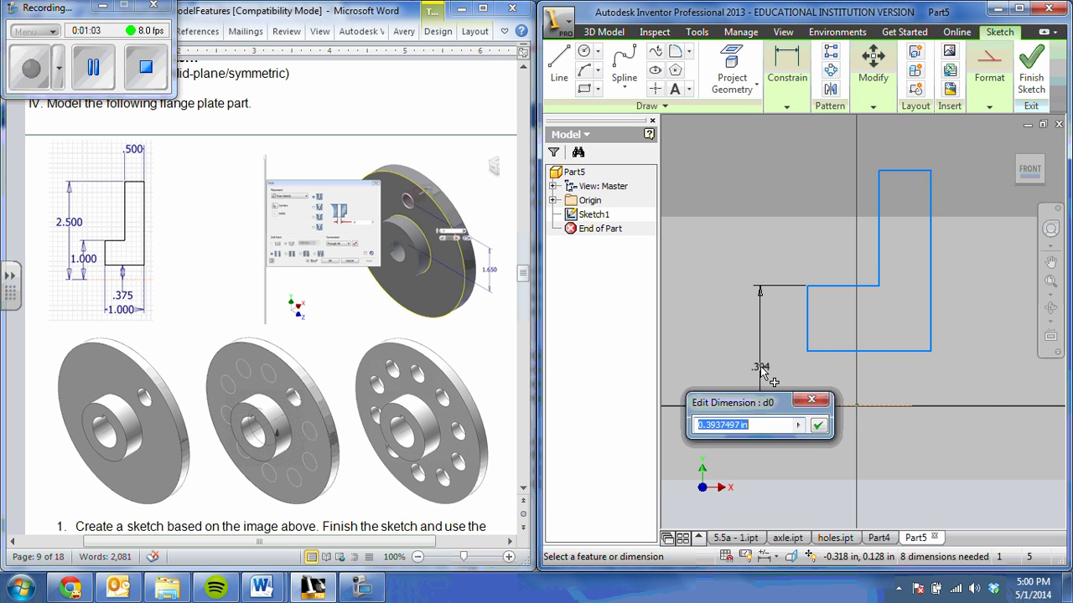
text(1)
key(Return)
scroll(763, 374, down, 3)
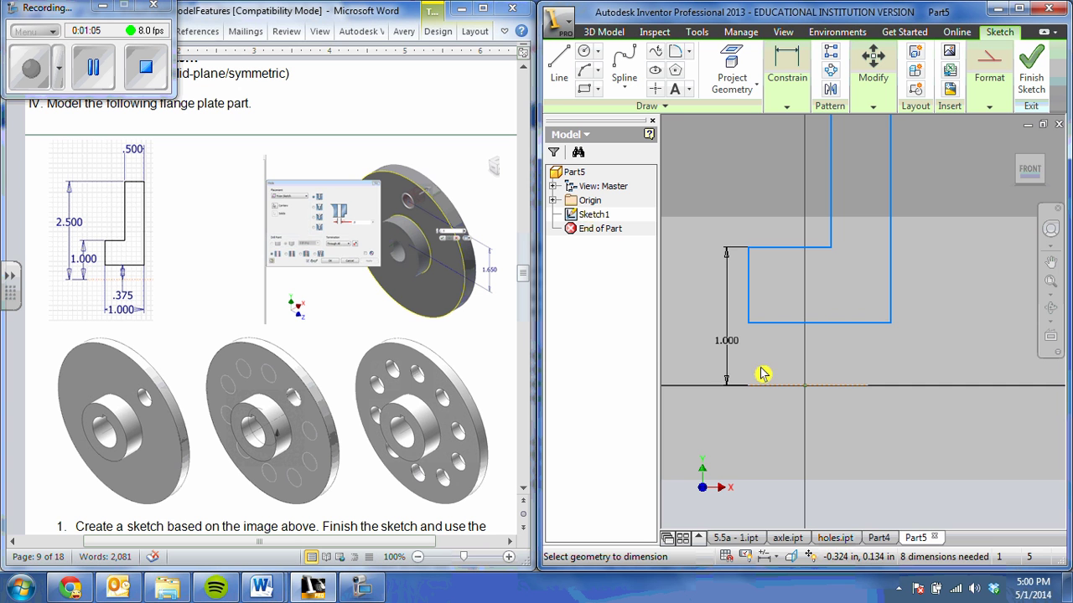
scroll(790, 295, down, 1)
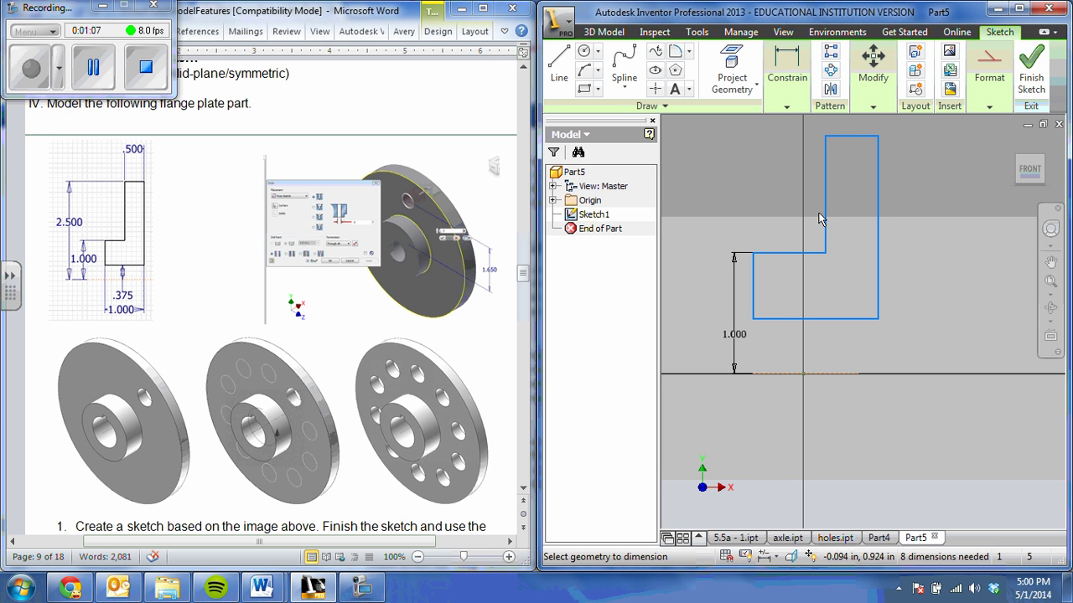
click(852, 136)
click(793, 372)
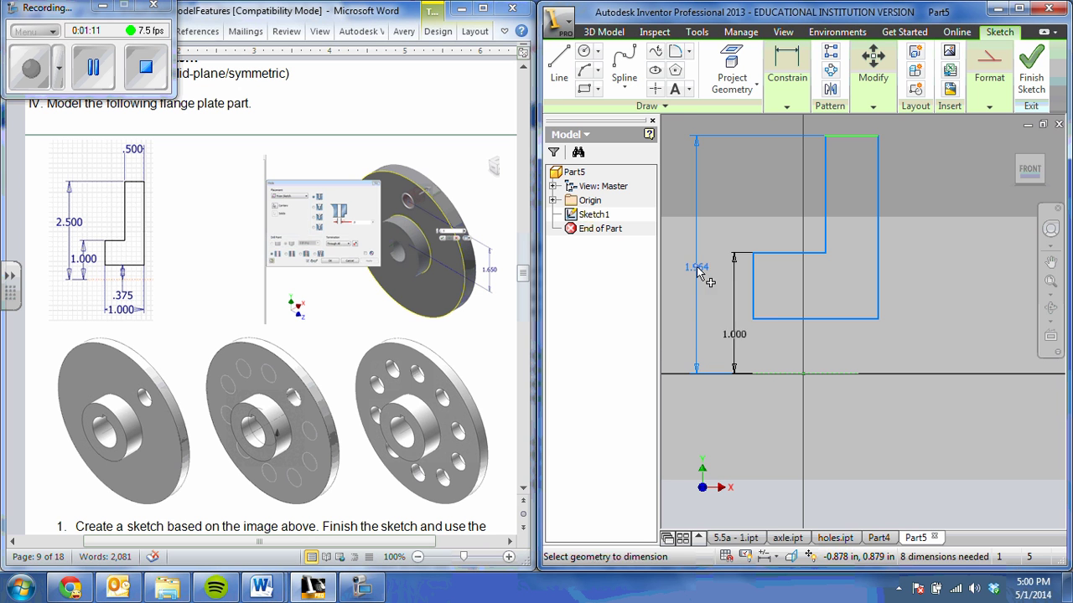
click(697, 266)
text(2.5)
key(Return)
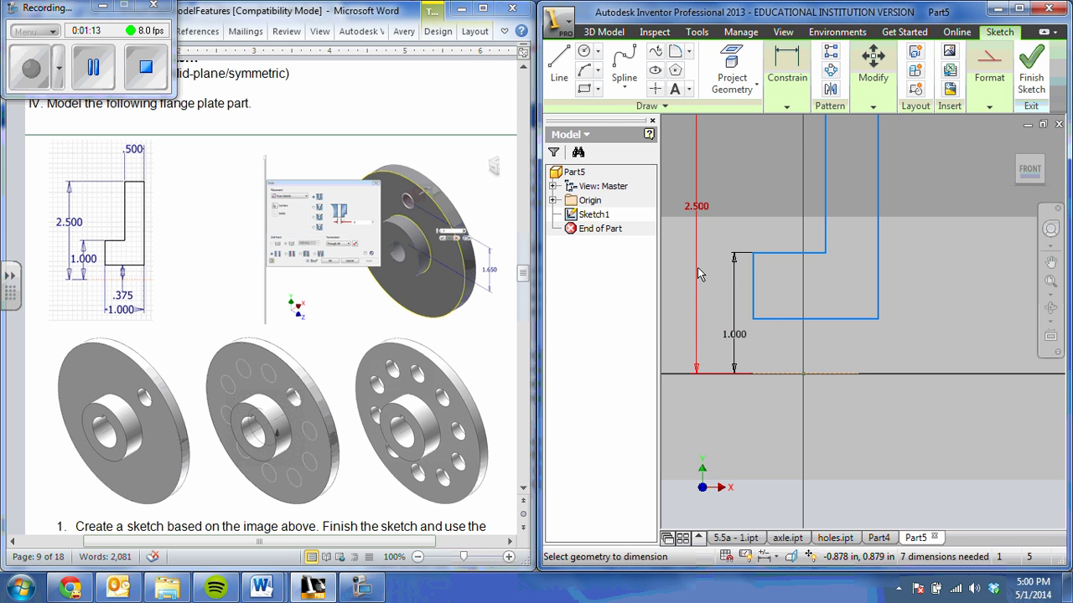
Step: Add the .375 offset dimension between the profile bottom and the axis line
click(813, 319)
click(794, 373)
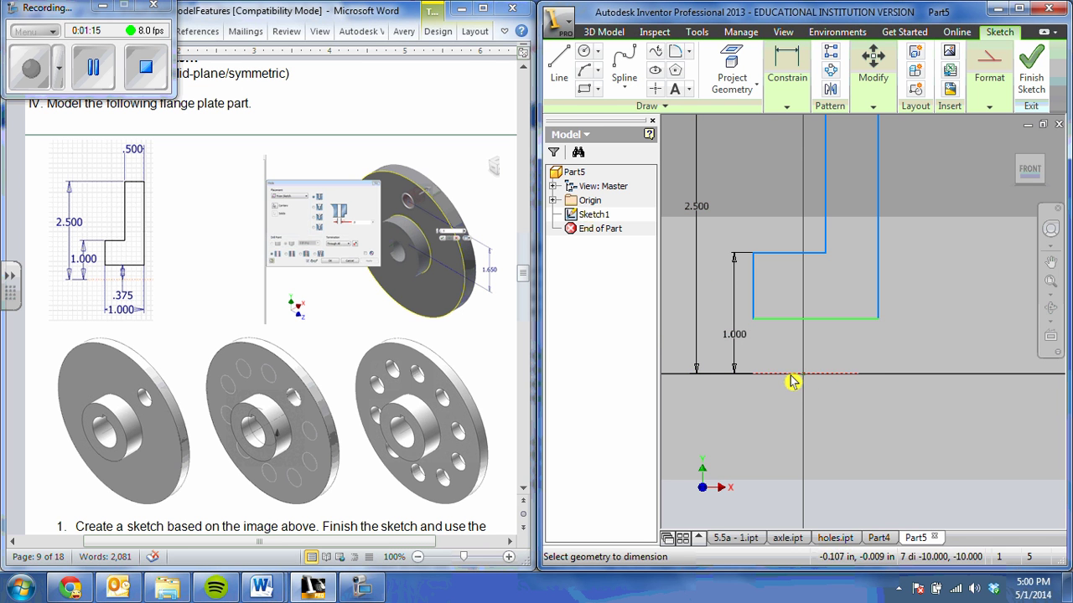
click(791, 362)
text(.37)
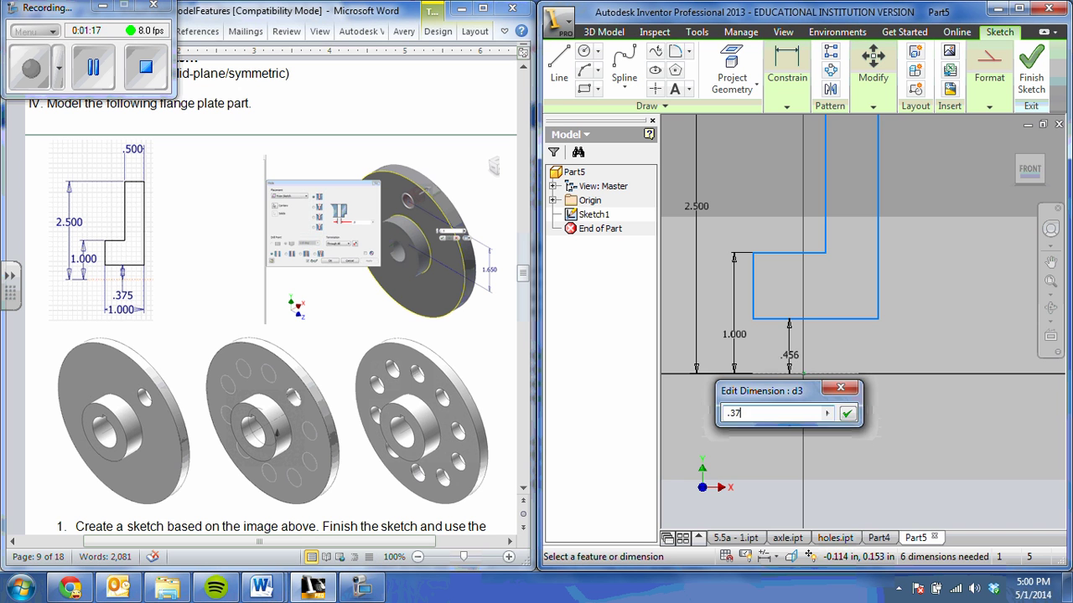
text(5)
key(Return)
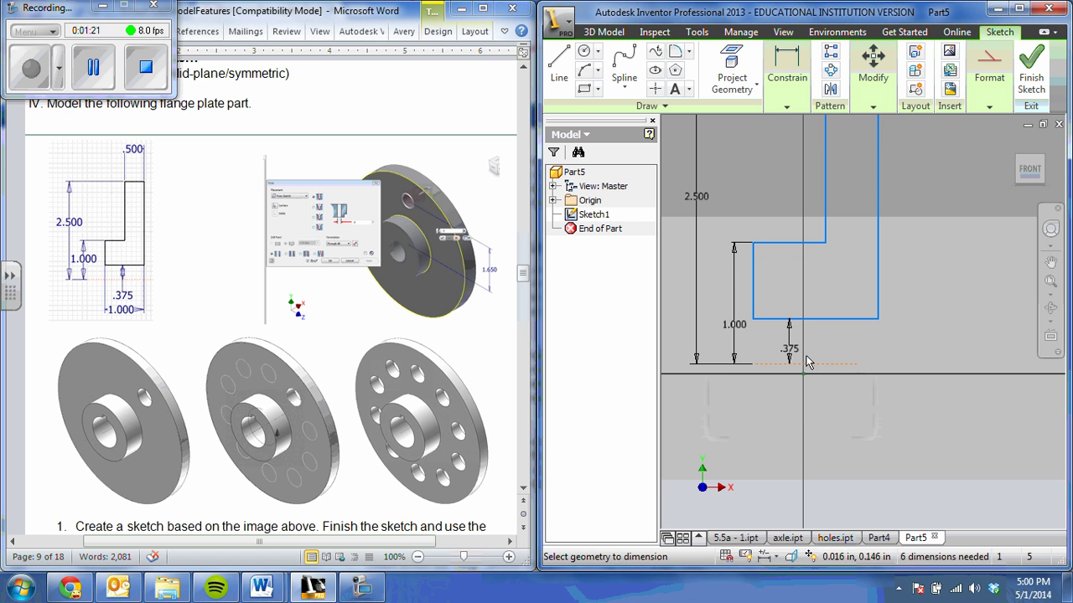
Step: Dimension the profile's 1.000 width and .500 top width
middle_drag(822, 262, 826, 362)
scroll(759, 361, down, 1)
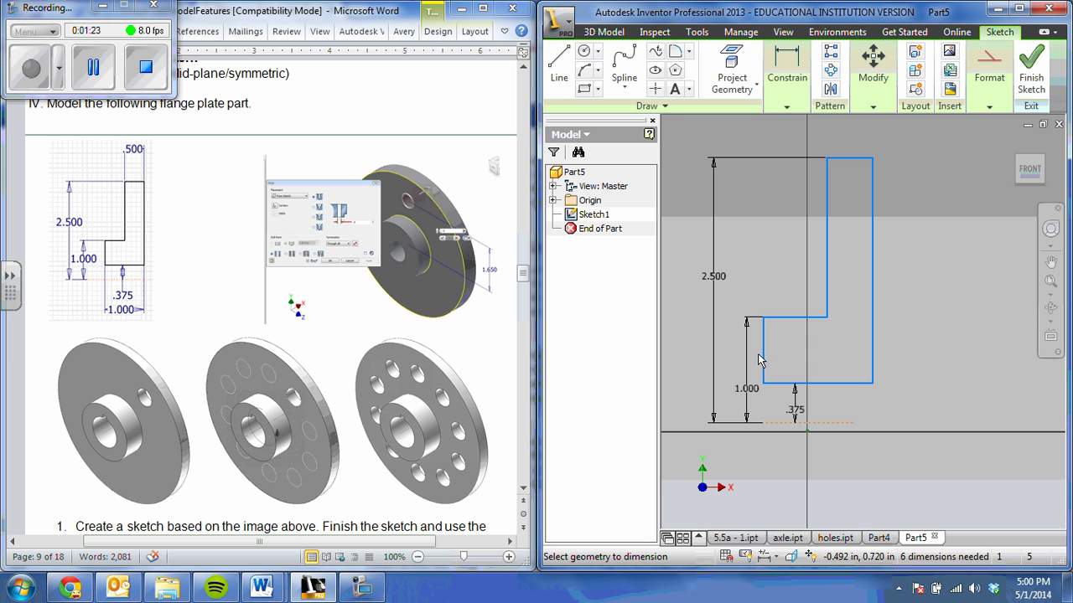
click(763, 359)
click(871, 369)
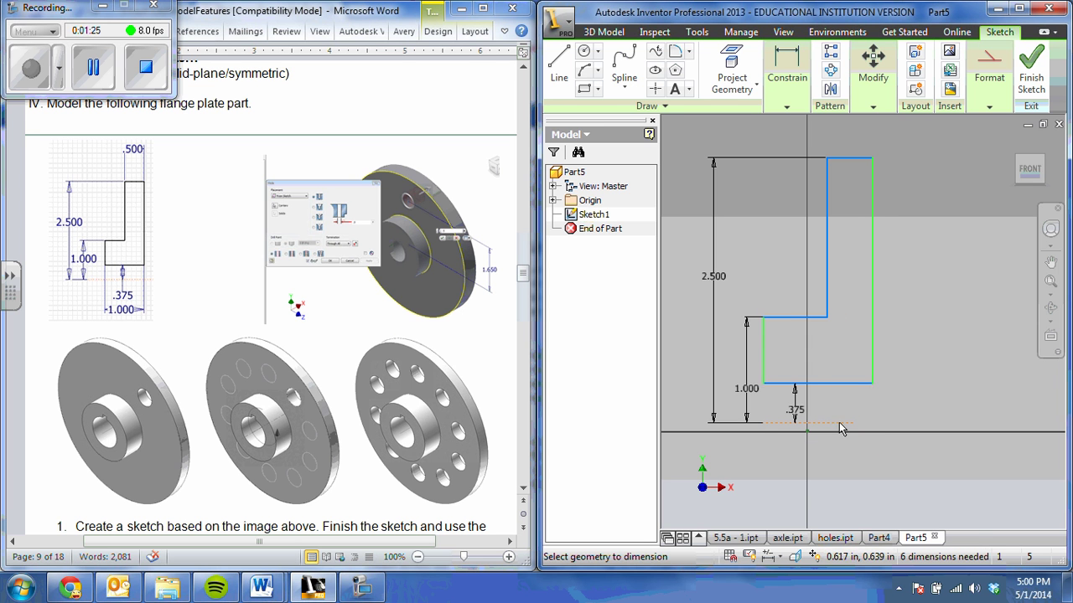
click(820, 461)
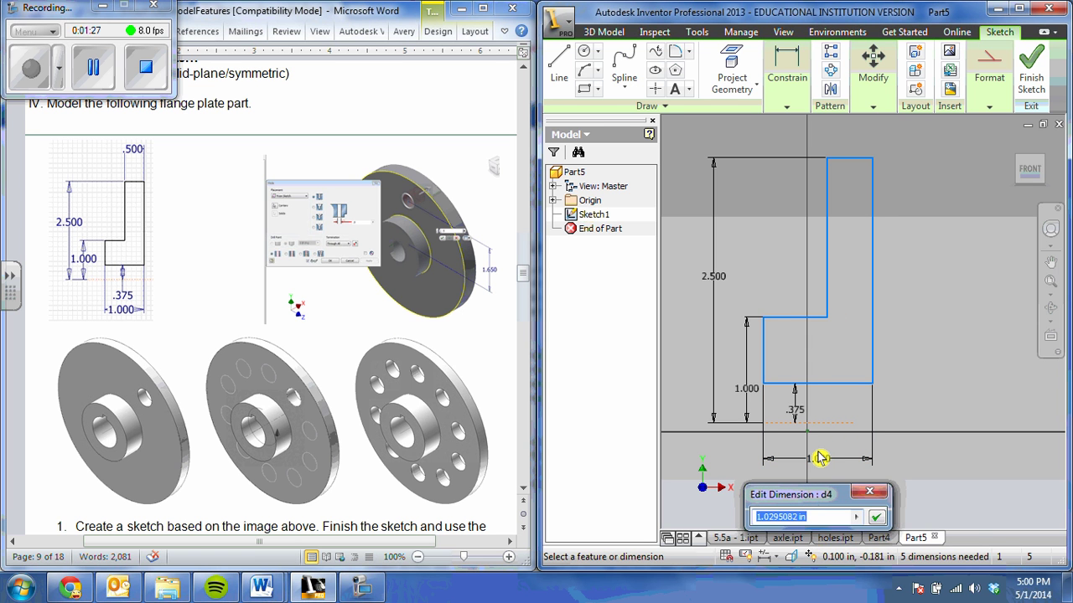
text(1)
key(Return)
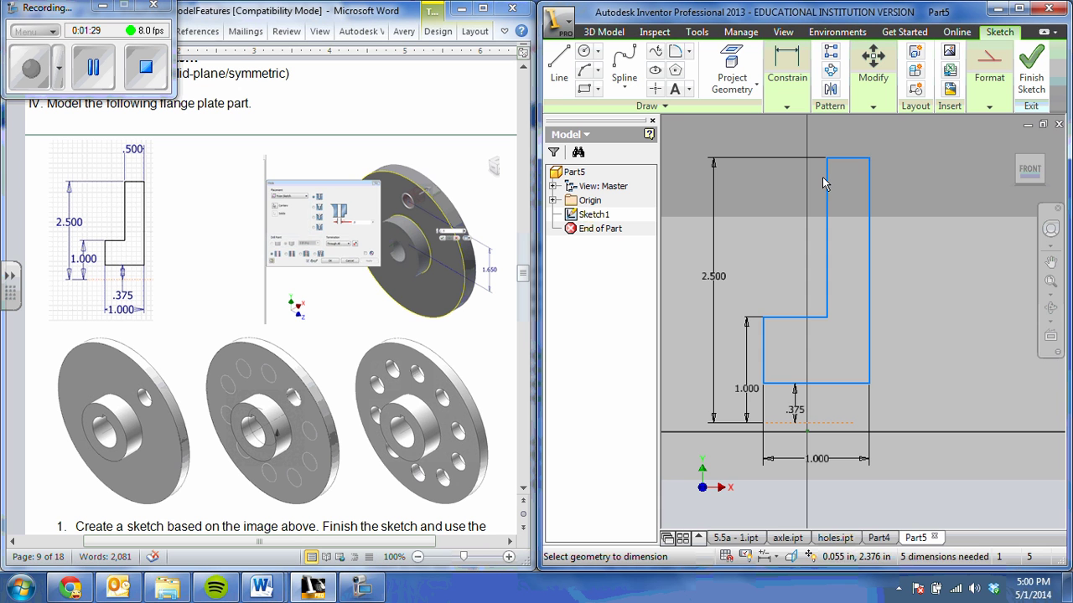
click(844, 158)
click(850, 138)
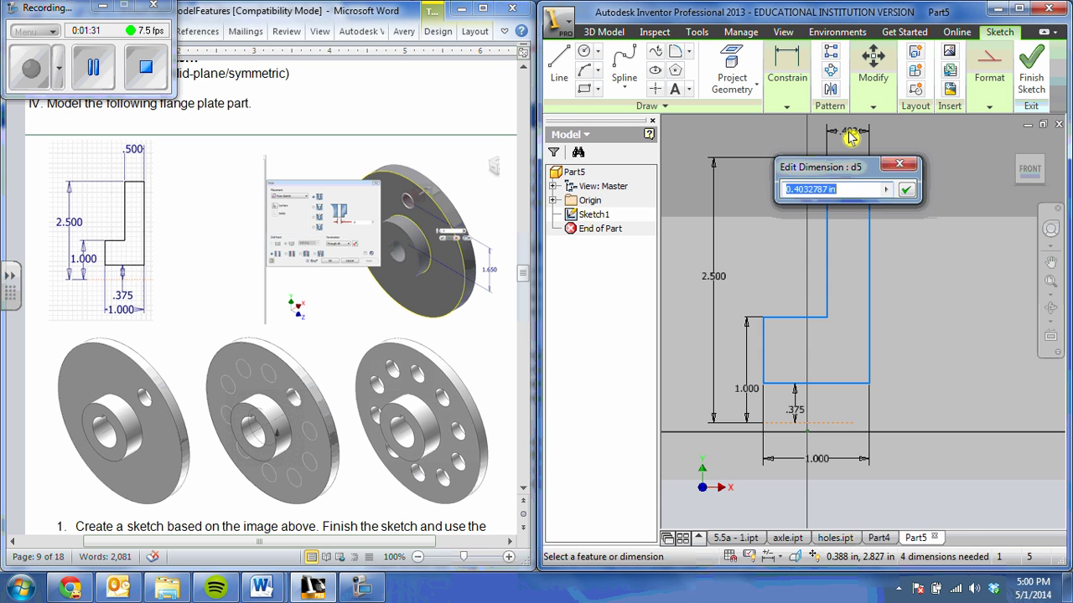
key(Return)
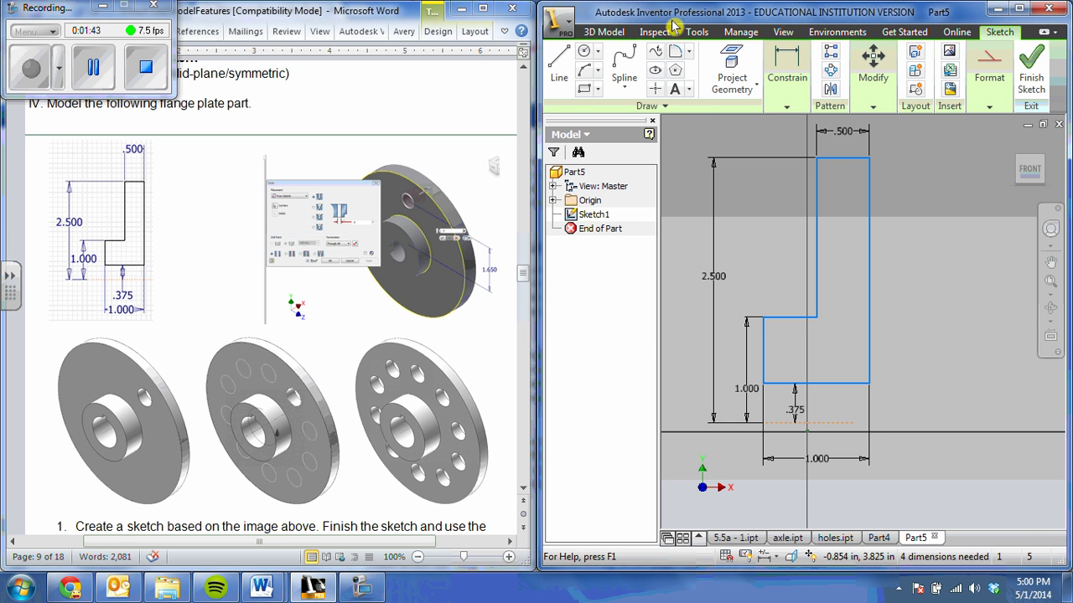
Step: Revolve the L-profile a full 360° about the horizontal axis line into Revolution1
click(616, 34)
click(662, 75)
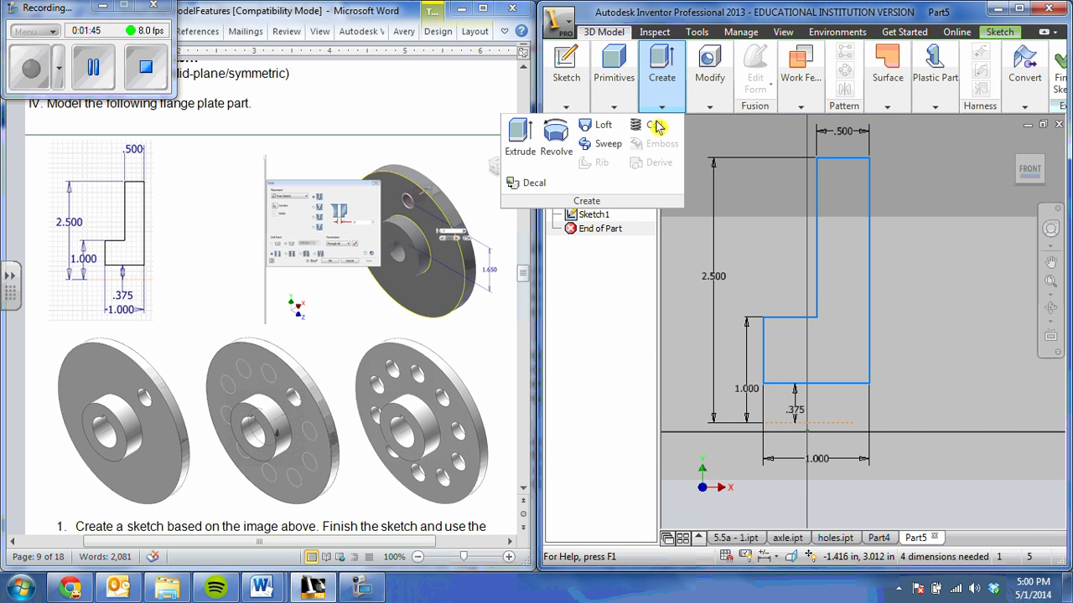
click(557, 143)
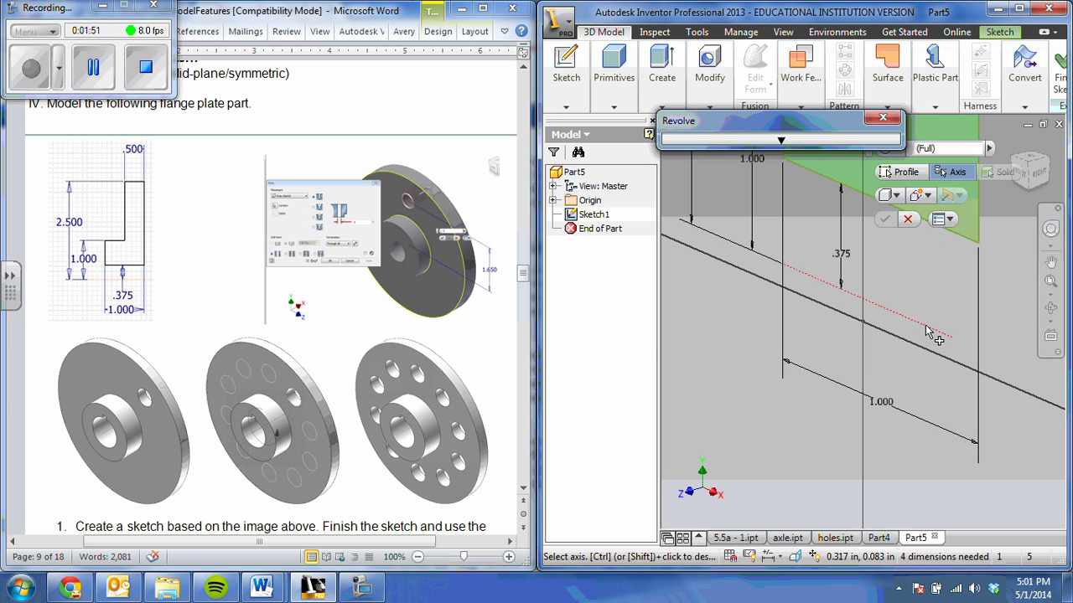
click(940, 174)
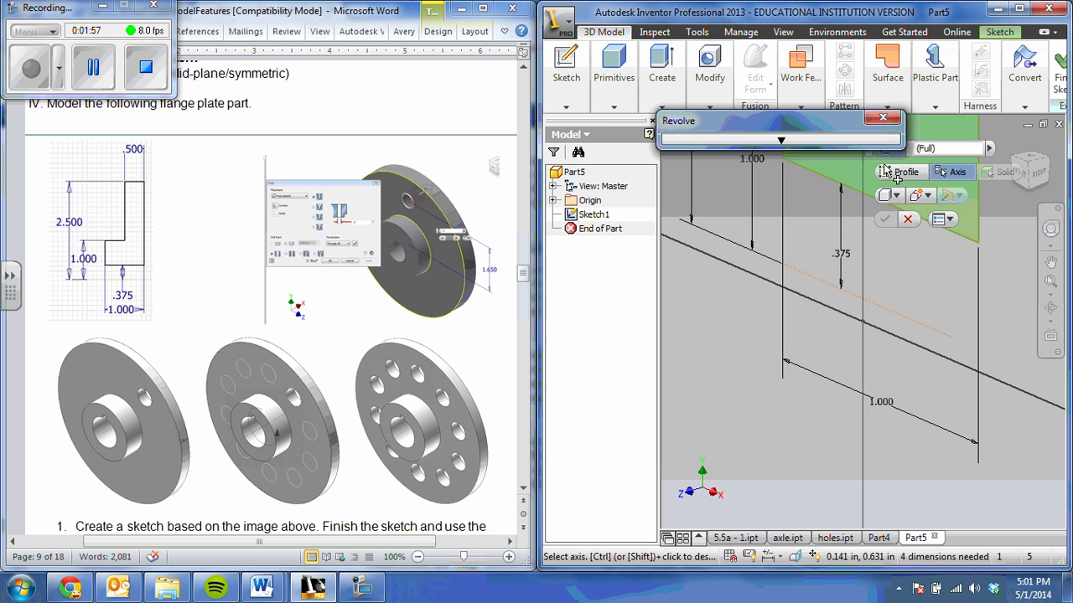
click(956, 181)
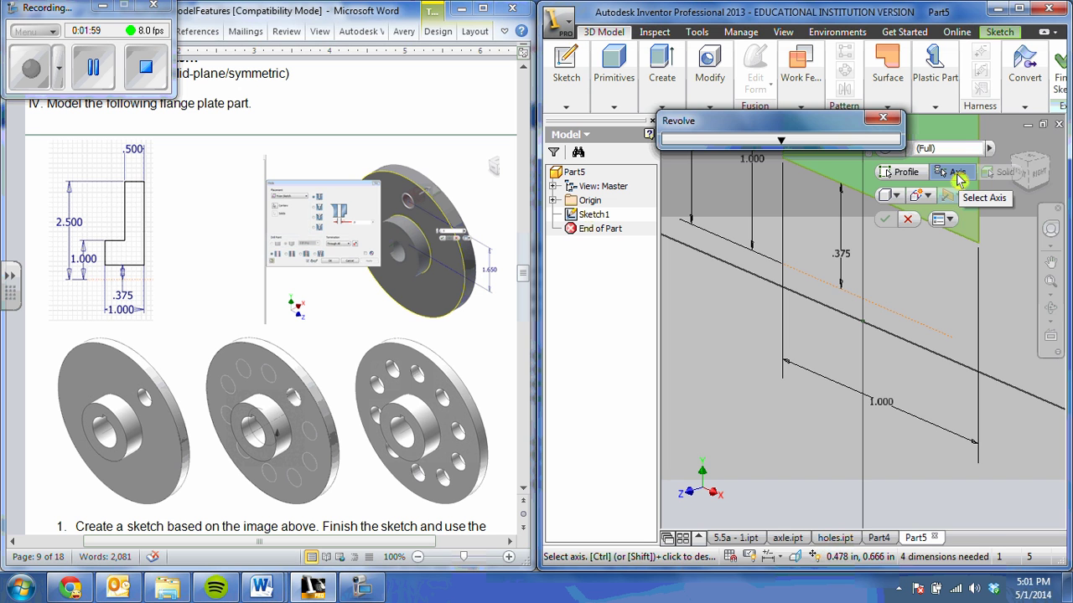
click(906, 319)
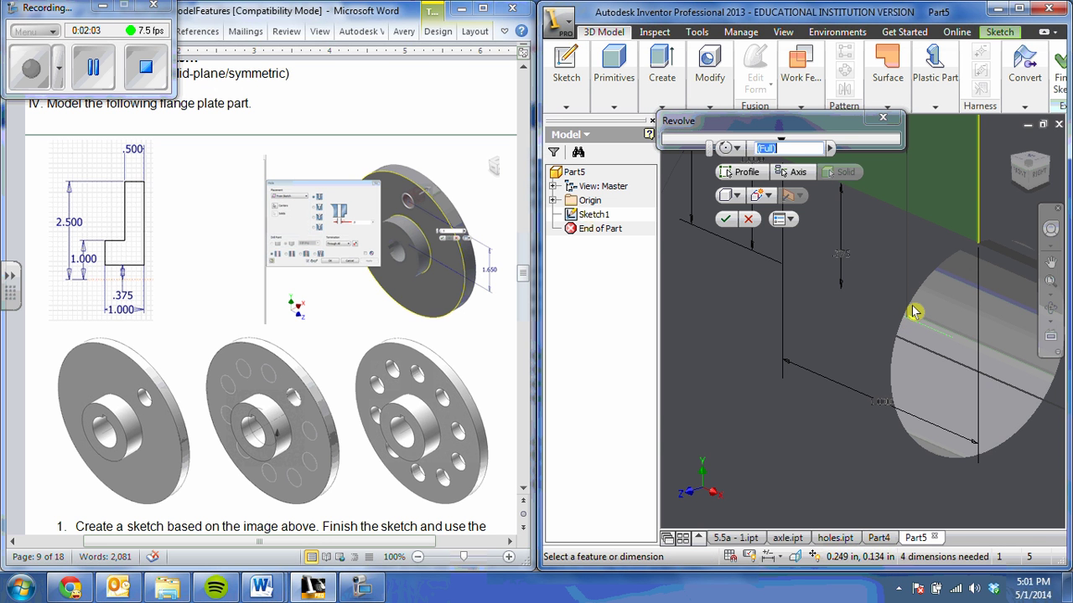
key(Return)
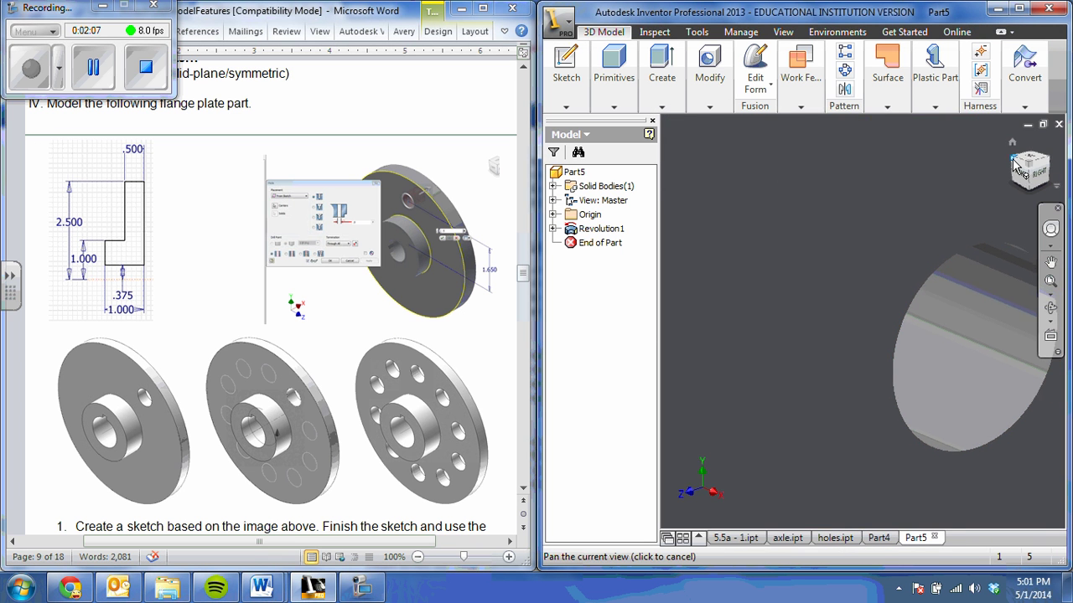
key(F6)
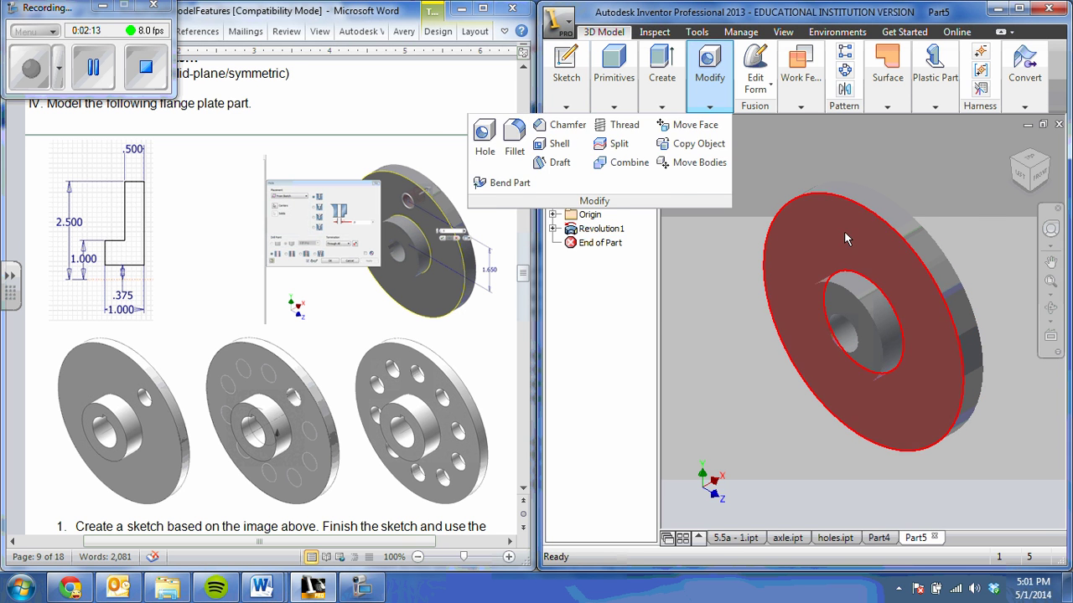
Step: Start a sketch on the flange face and place a point above the centre
click(811, 244)
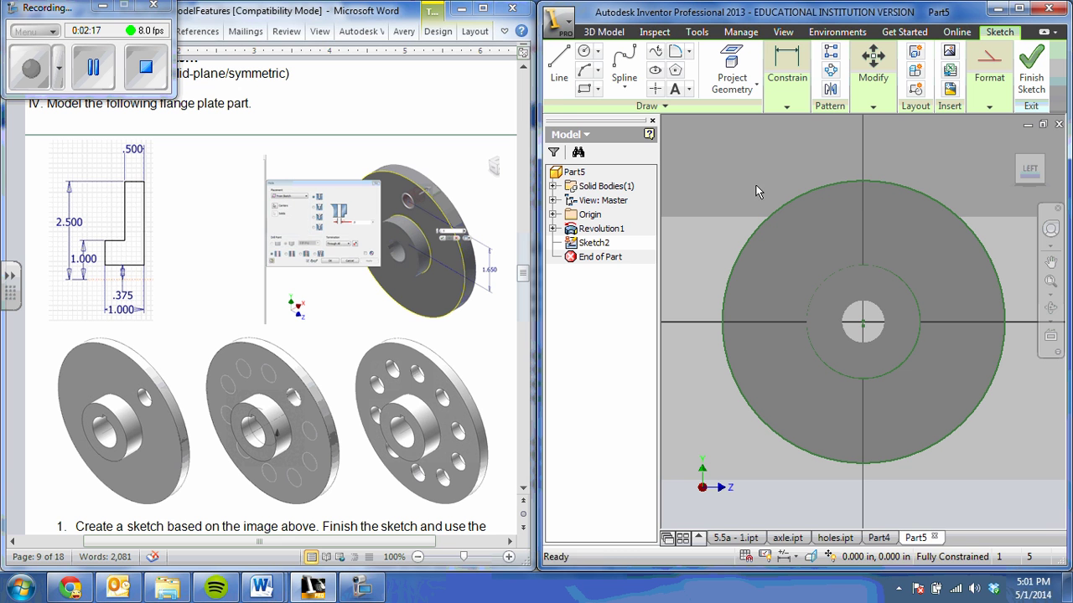
click(584, 51)
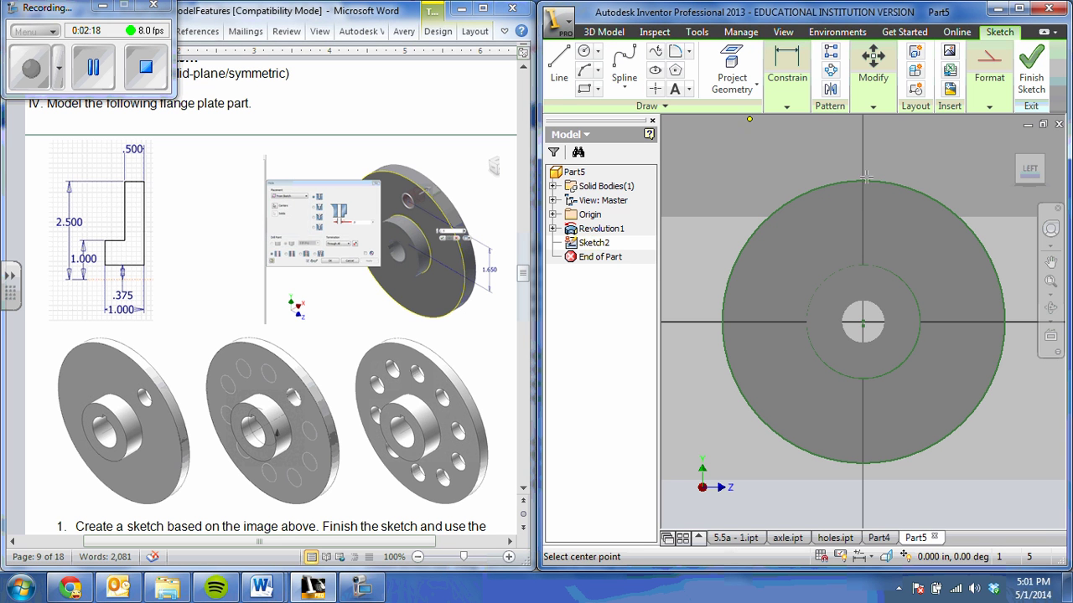
click(864, 218)
Step: Dimension the point 1.650 in above the bore centre and finish the sketch
key(d)
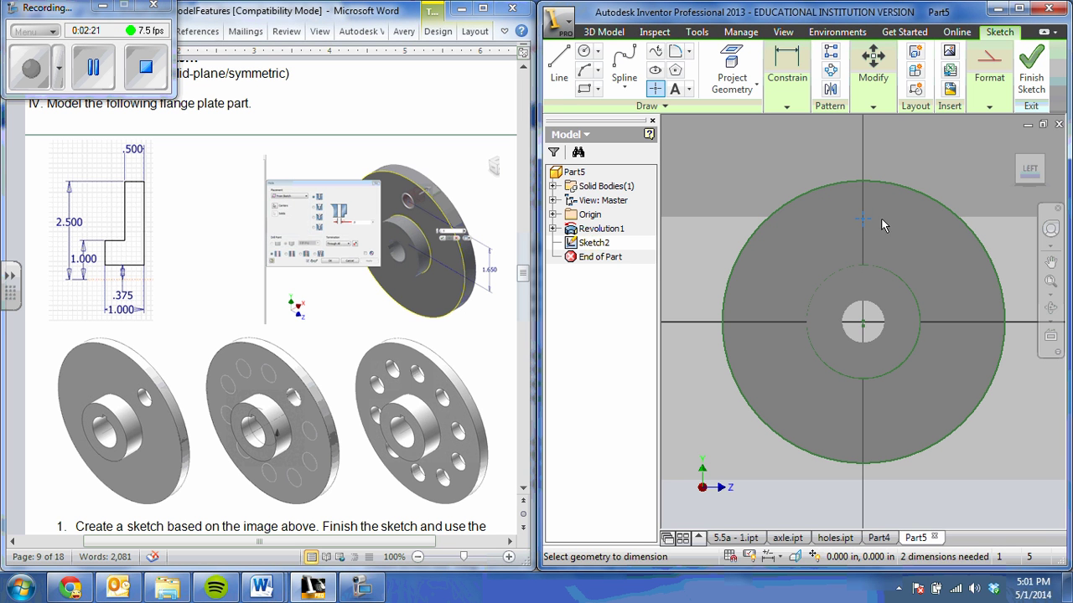
click(910, 277)
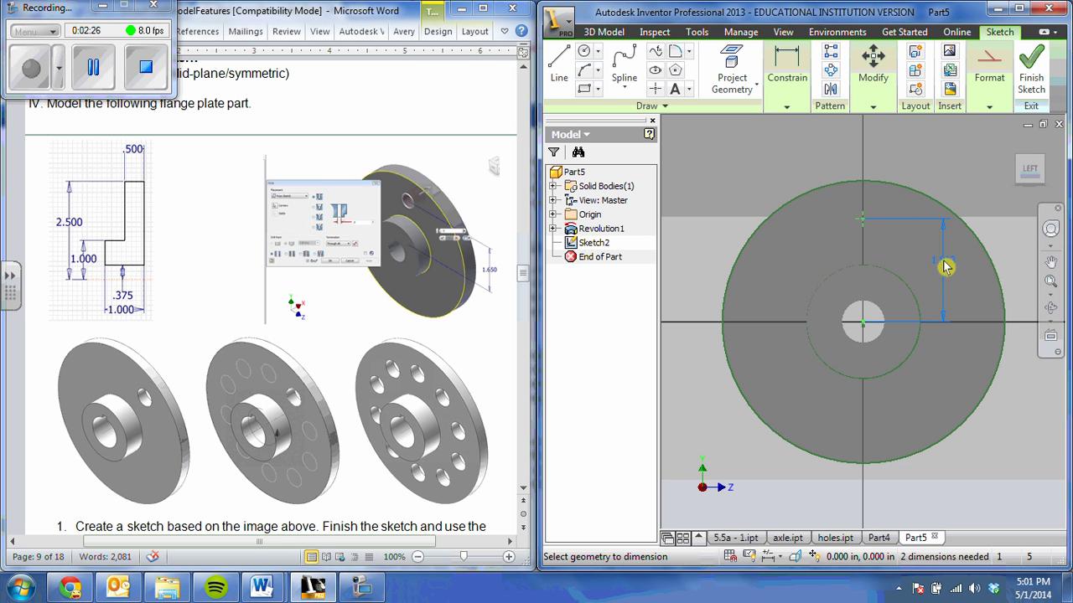
click(945, 267)
text(1.65)
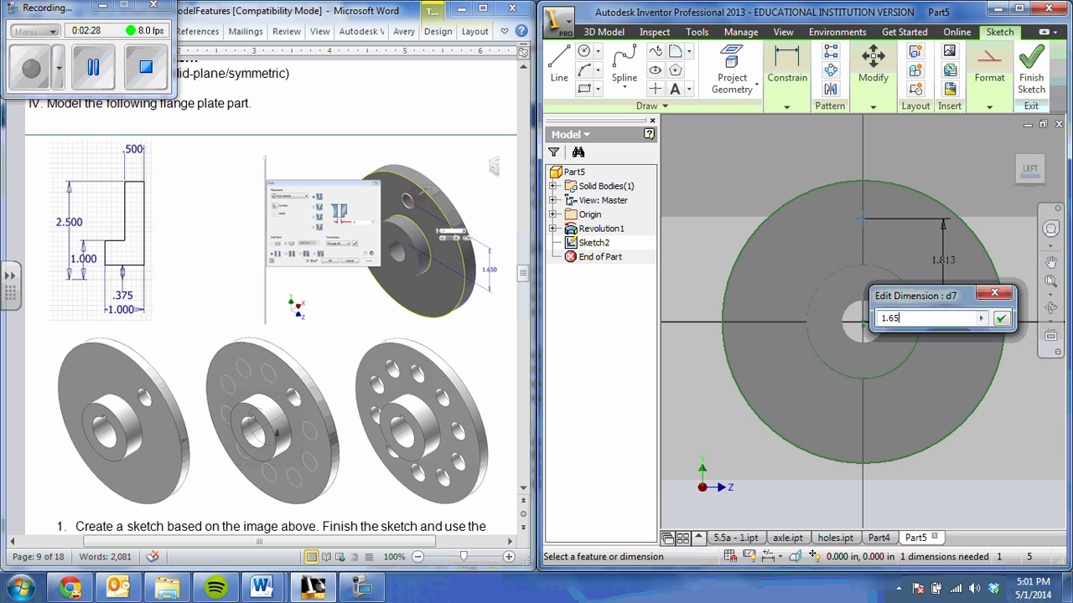
key(Return)
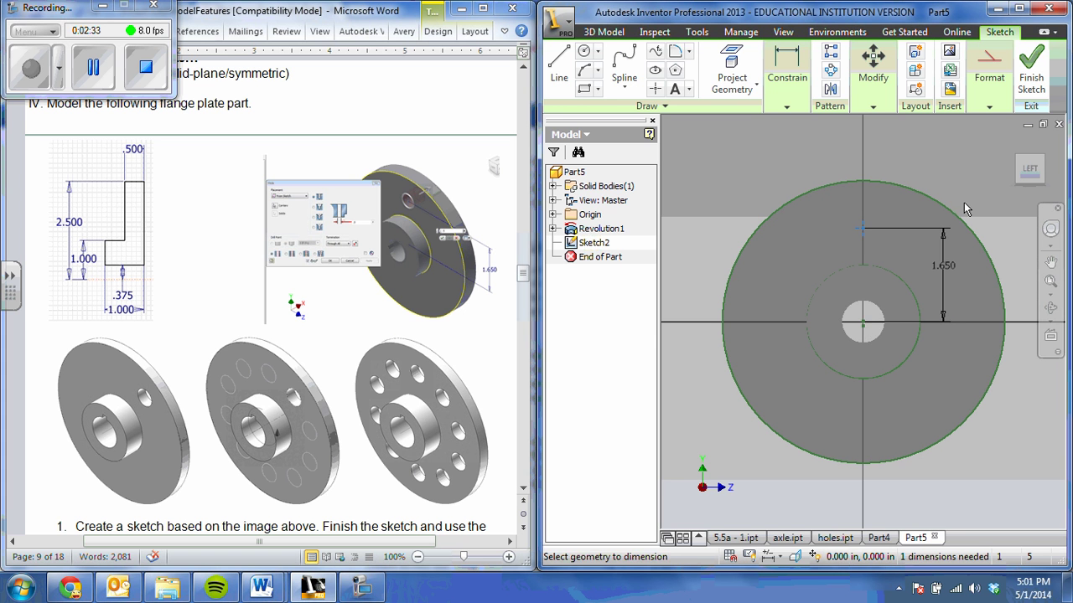
click(1035, 60)
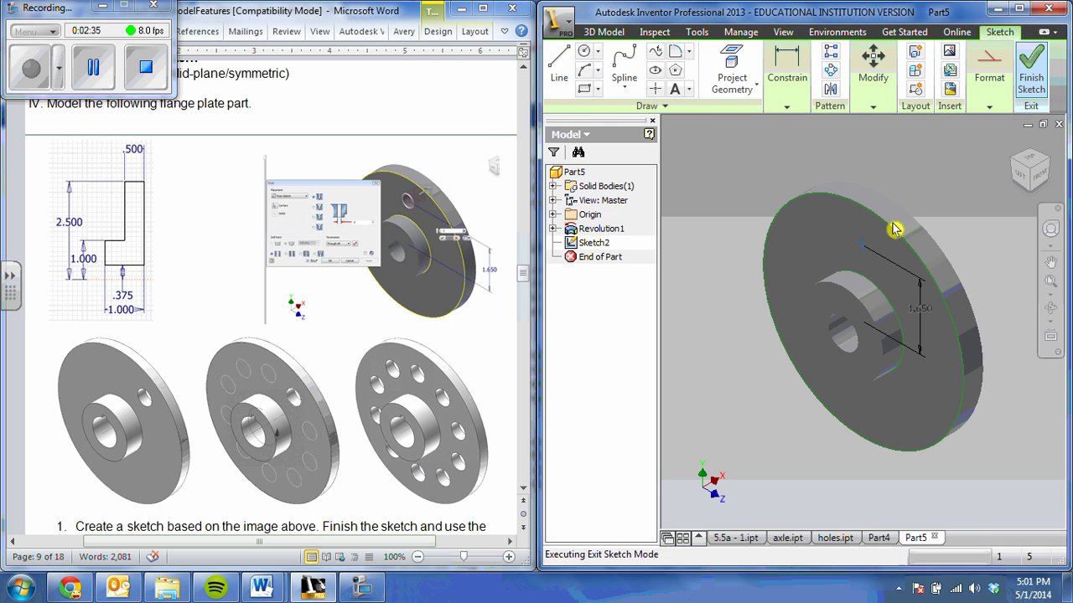
Step: Cut a 0.5 in through-all hole at the sketched point on the flange face
click(710, 96)
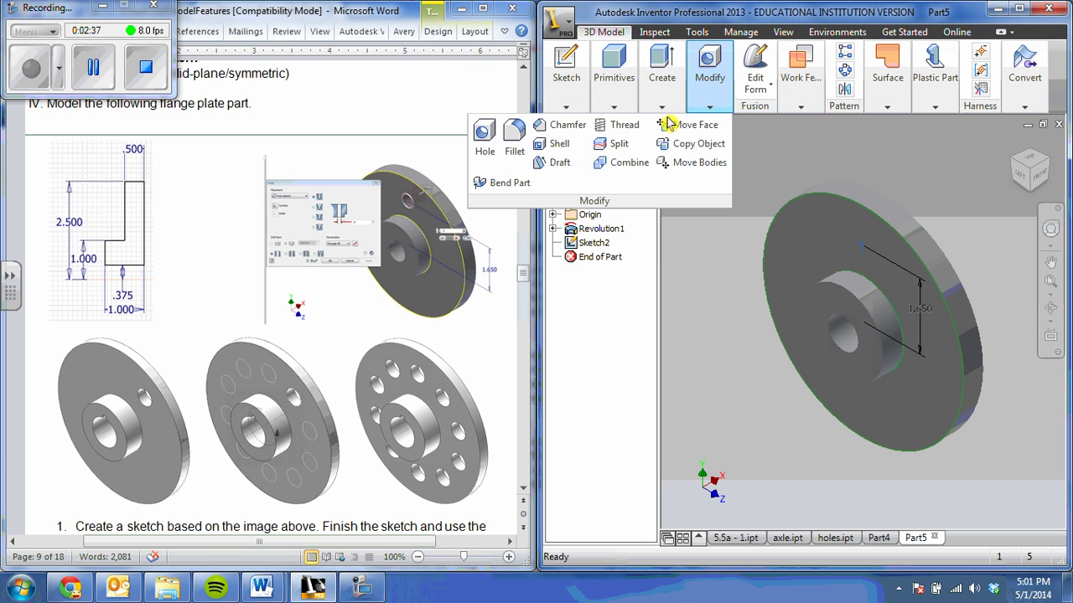
click(801, 106)
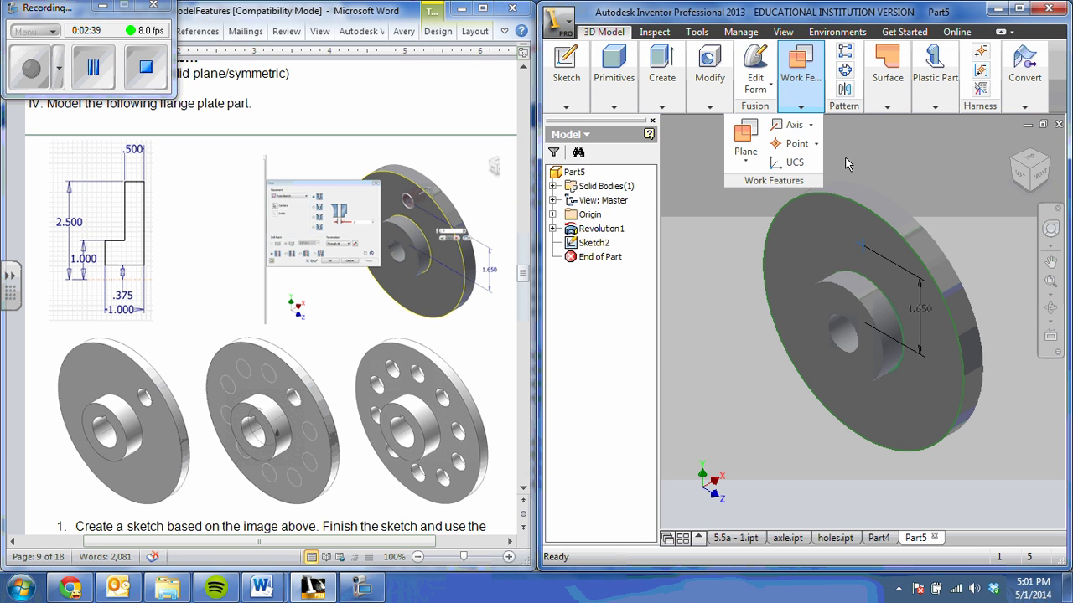
click(864, 237)
click(931, 235)
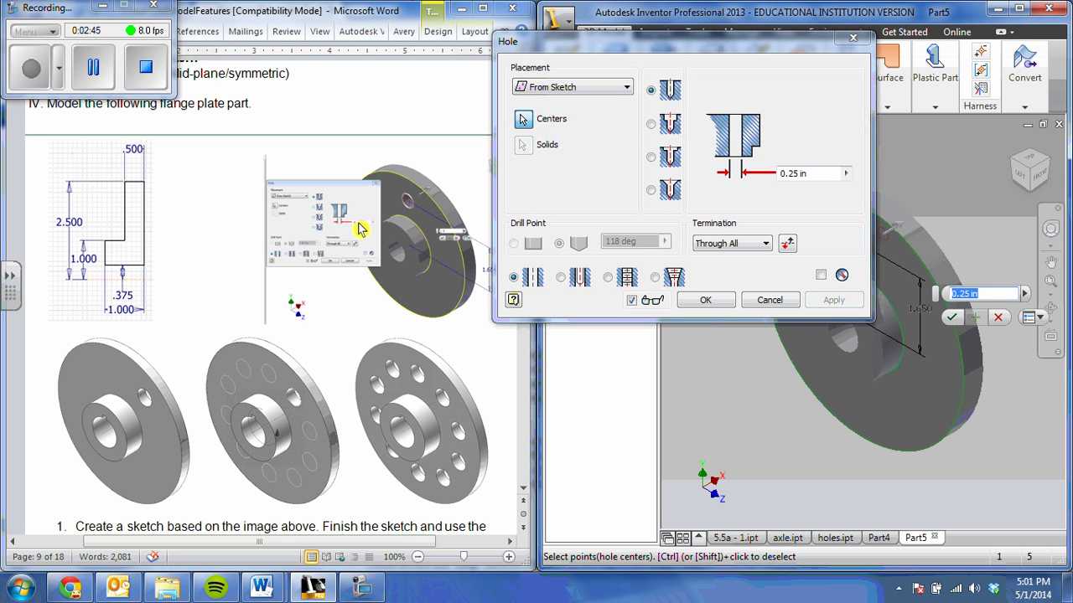
click(792, 174)
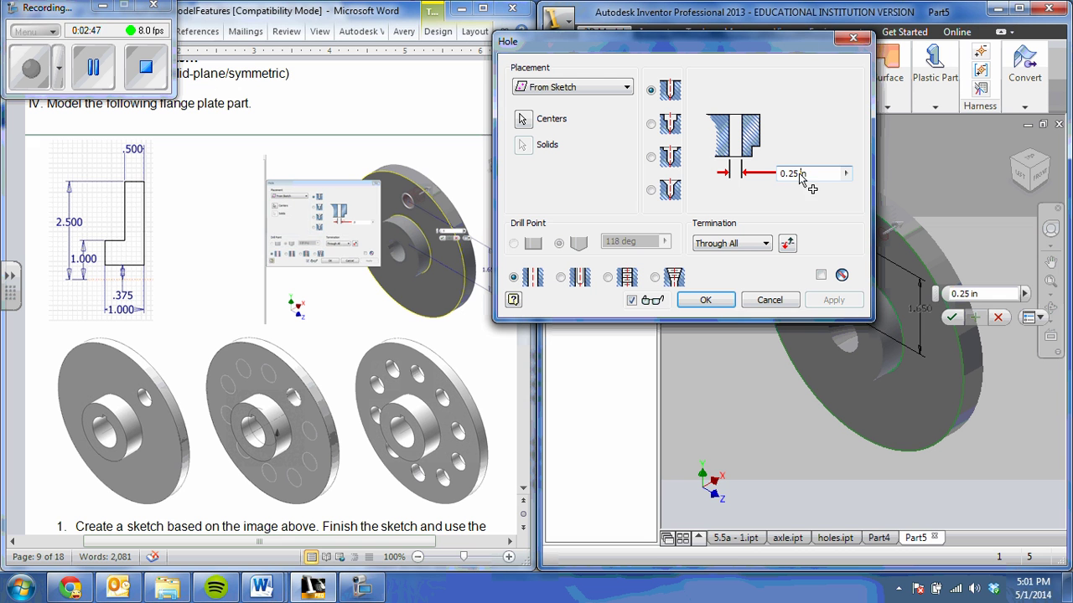
text(0.5in)
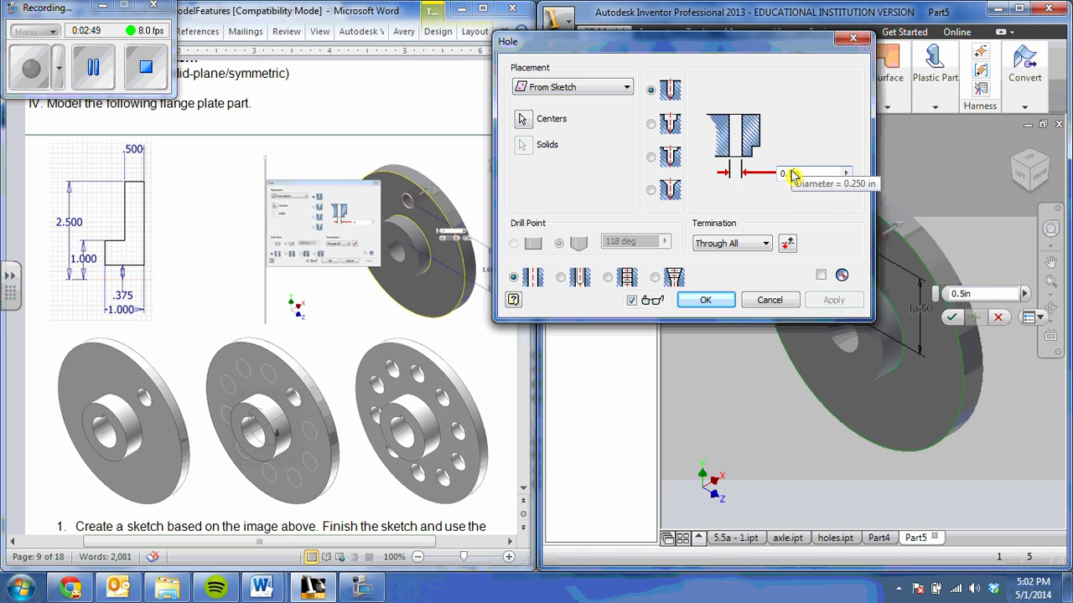
click(705, 300)
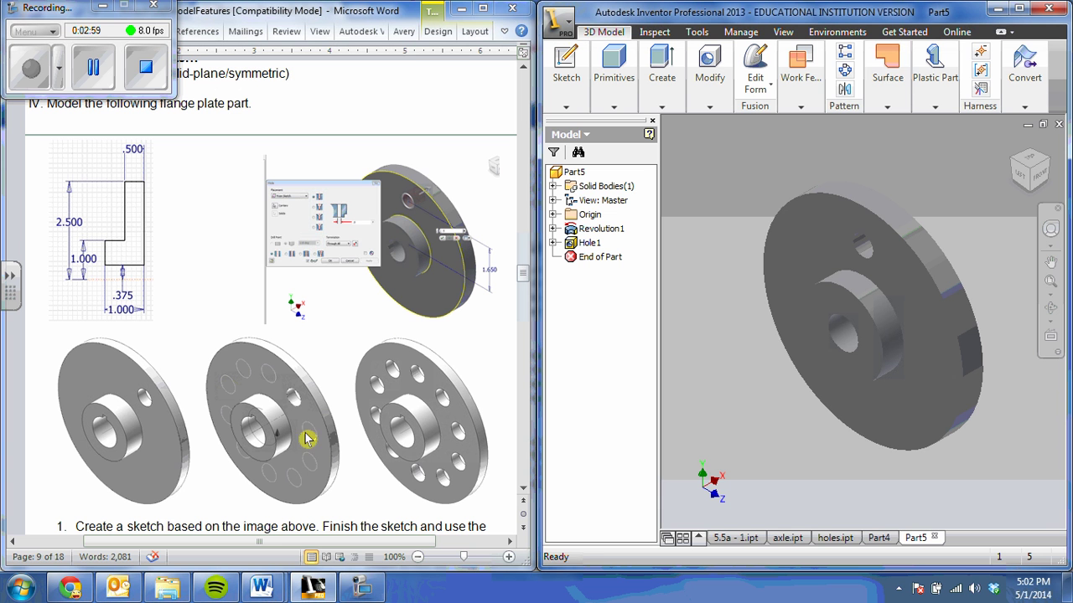
Step: Circular-pattern Hole1 ten times over 360° around the hub cylinder axis
click(870, 75)
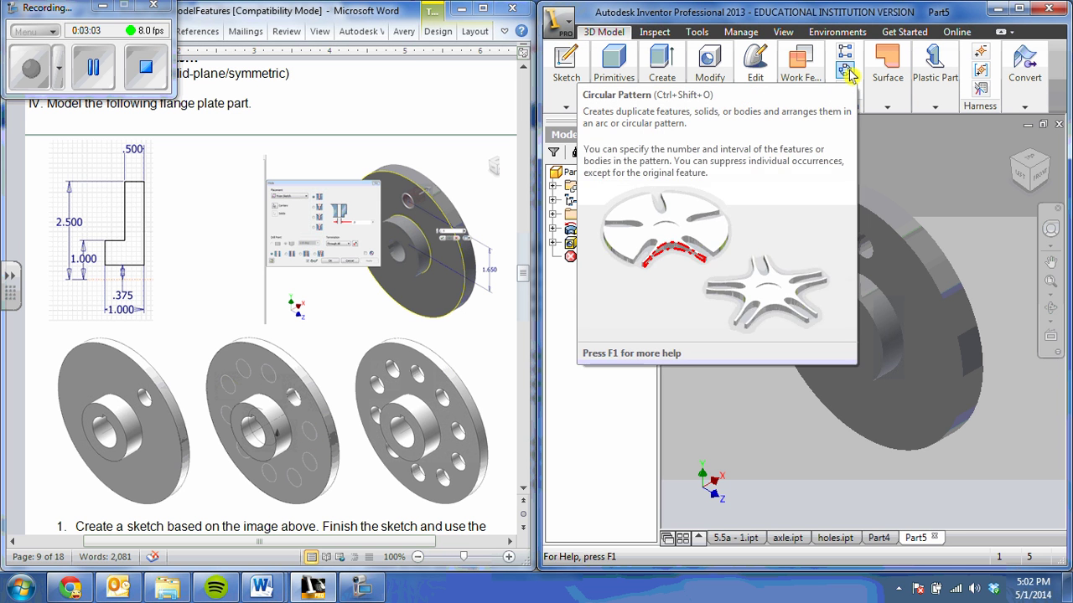
click(846, 73)
click(800, 106)
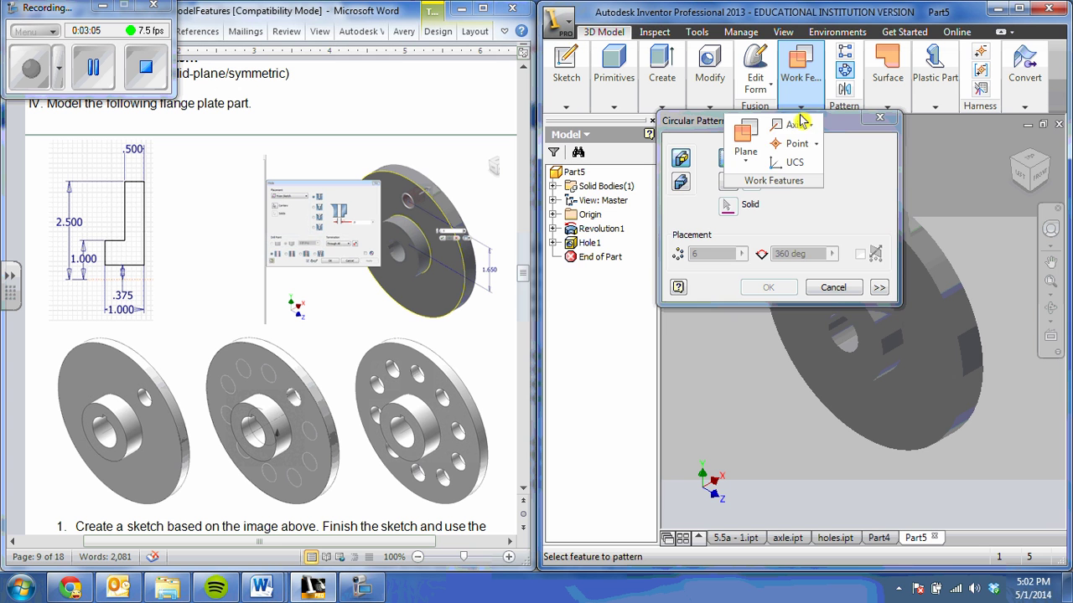
key(Escape)
drag(846, 125, 676, 137)
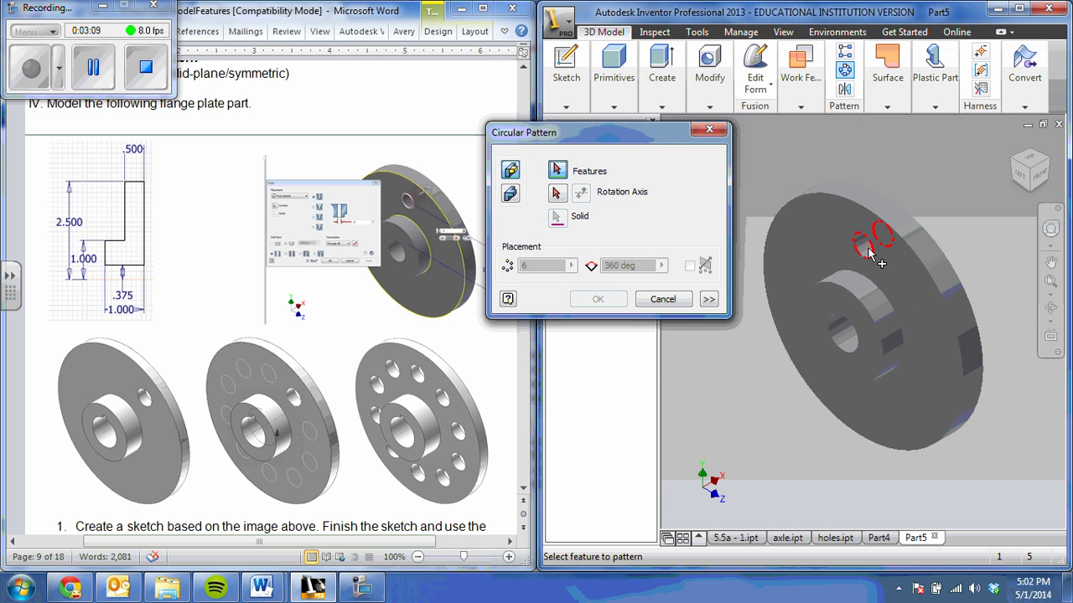
click(558, 171)
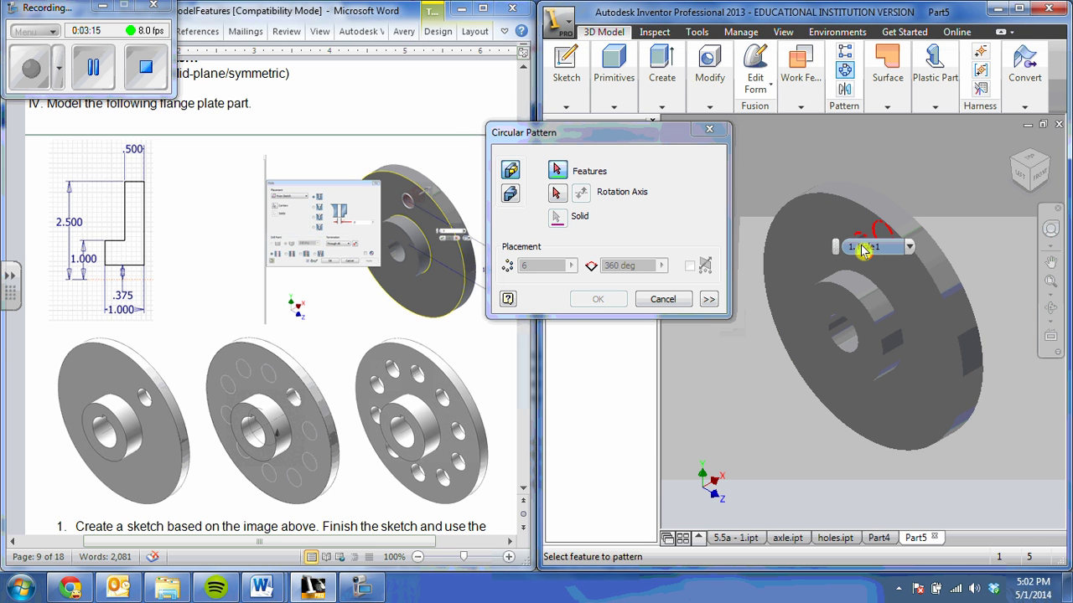
click(863, 249)
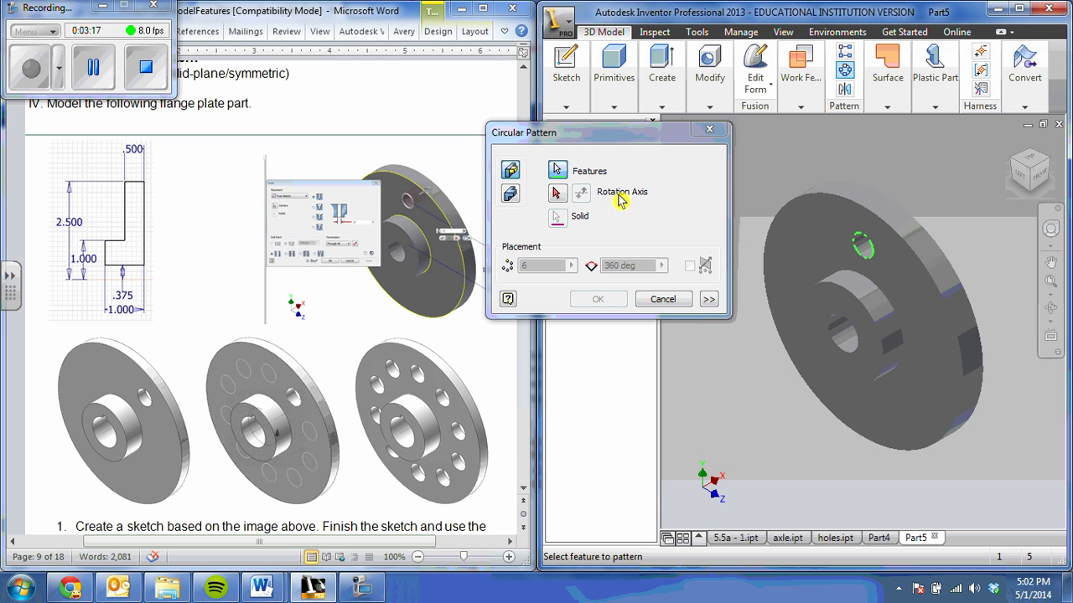
drag(619, 135, 632, 317)
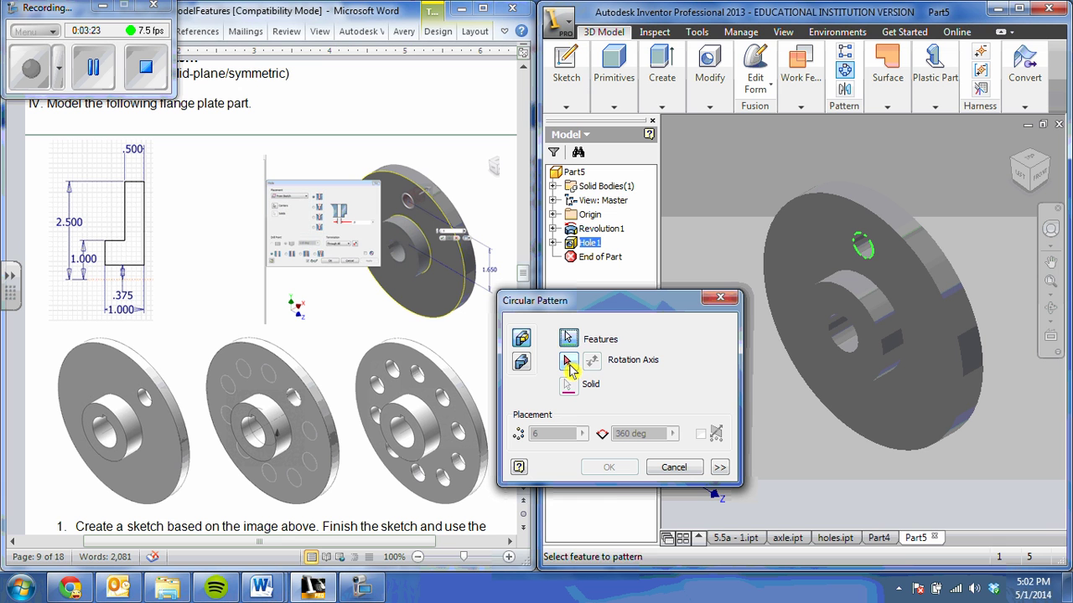
click(568, 363)
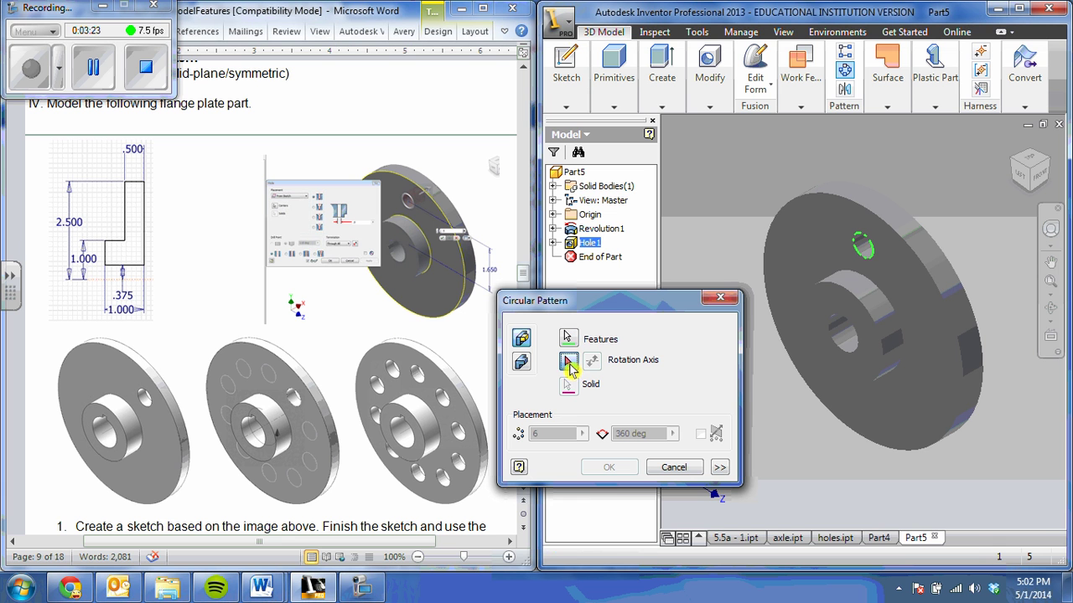
click(836, 323)
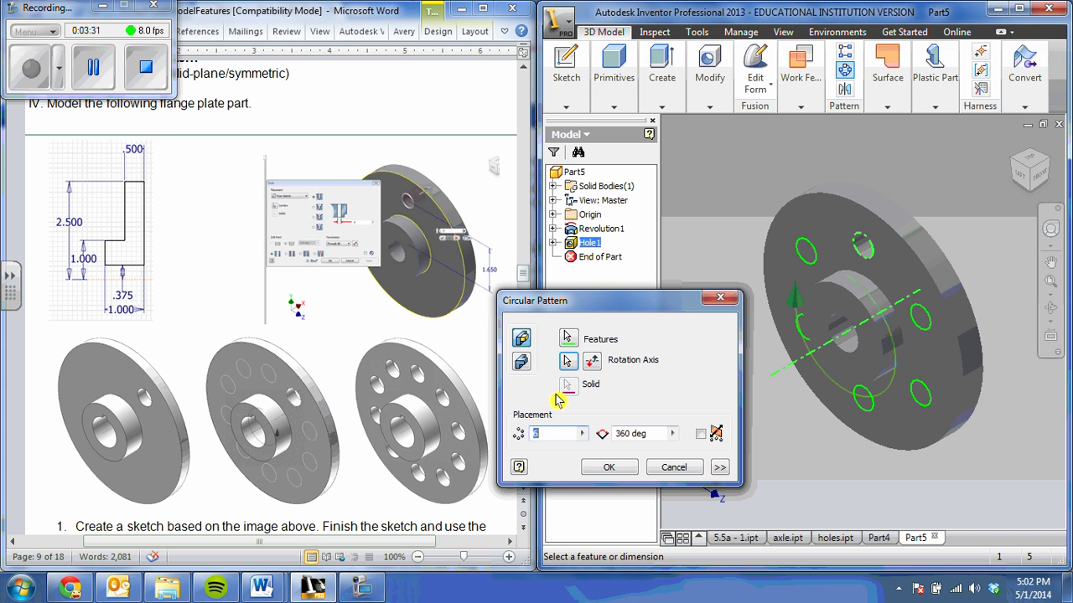
text(10)
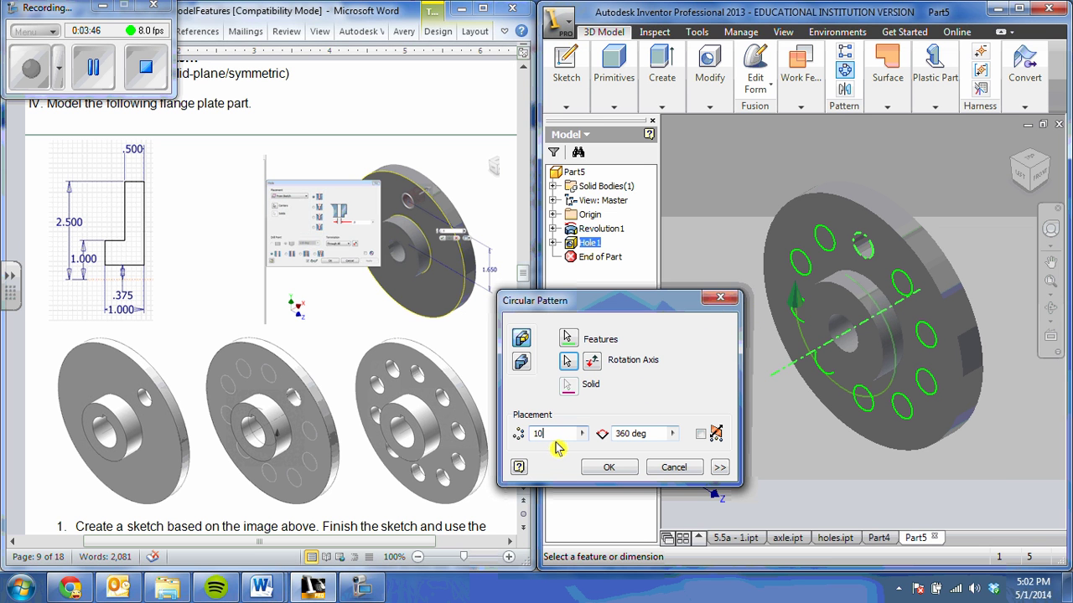
click(608, 469)
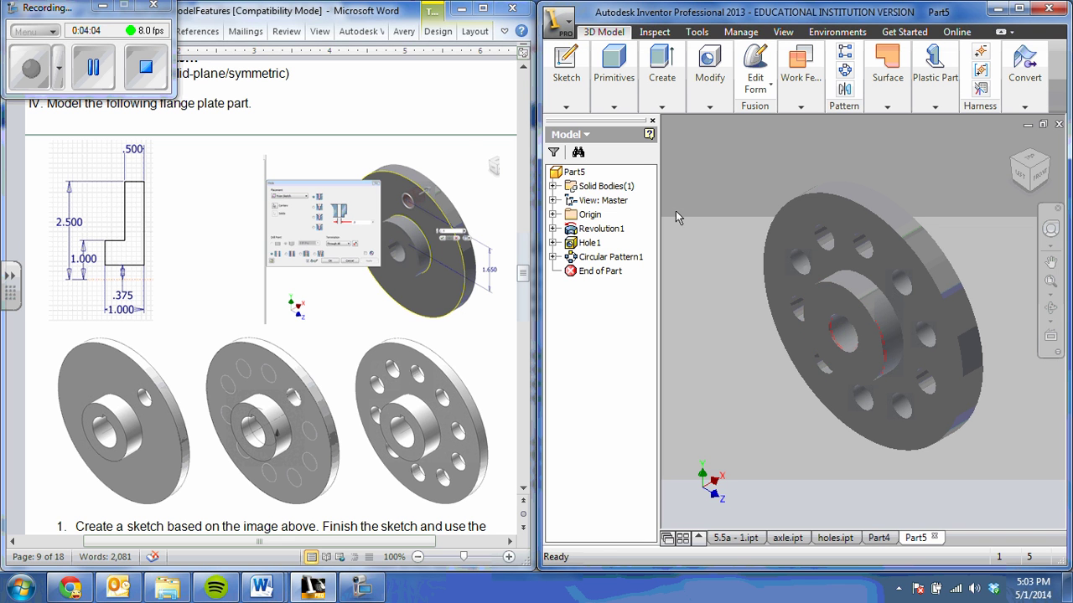
click(149, 69)
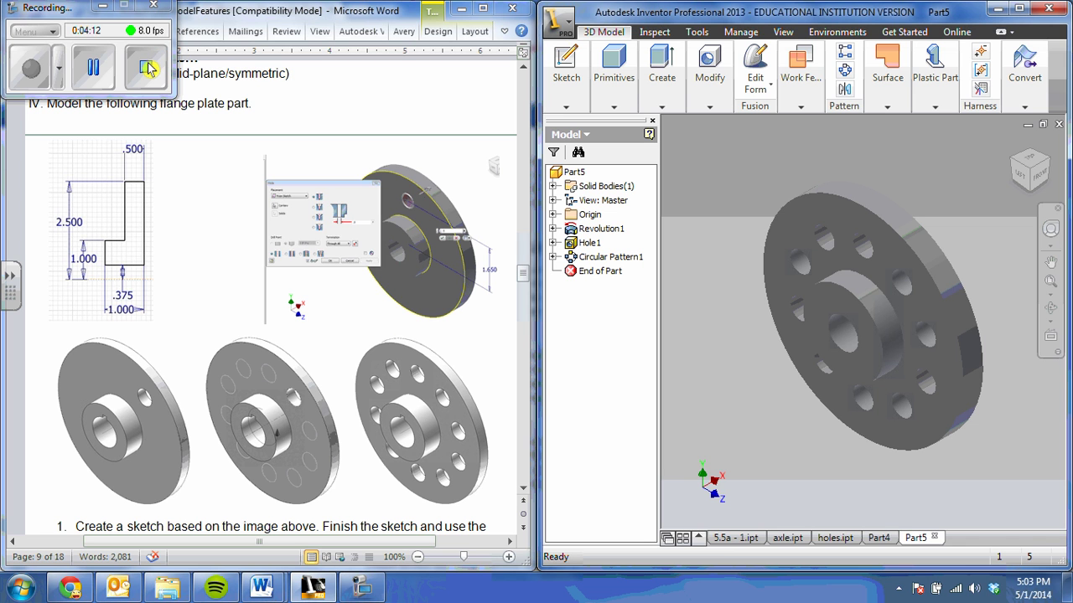